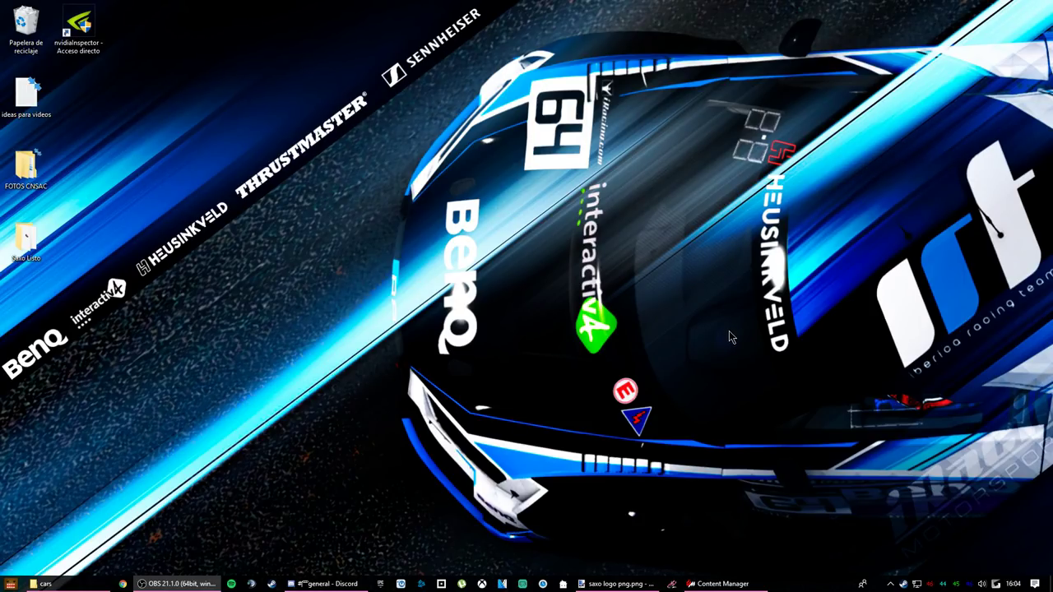
- View the Saxo logo image open in paint.net, and switch to Content Manager
click(638, 586)
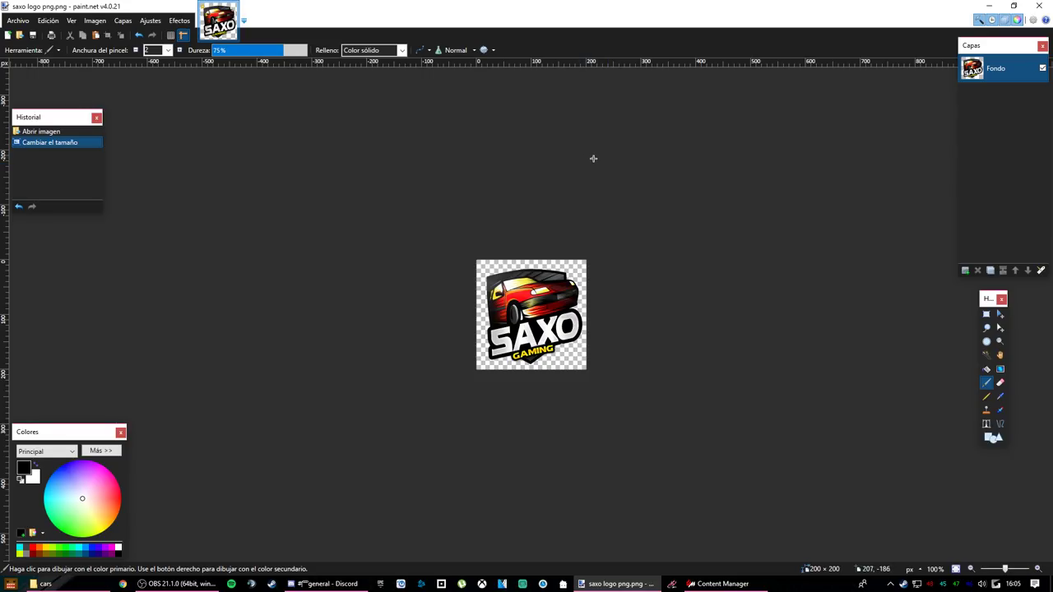
click(998, 6)
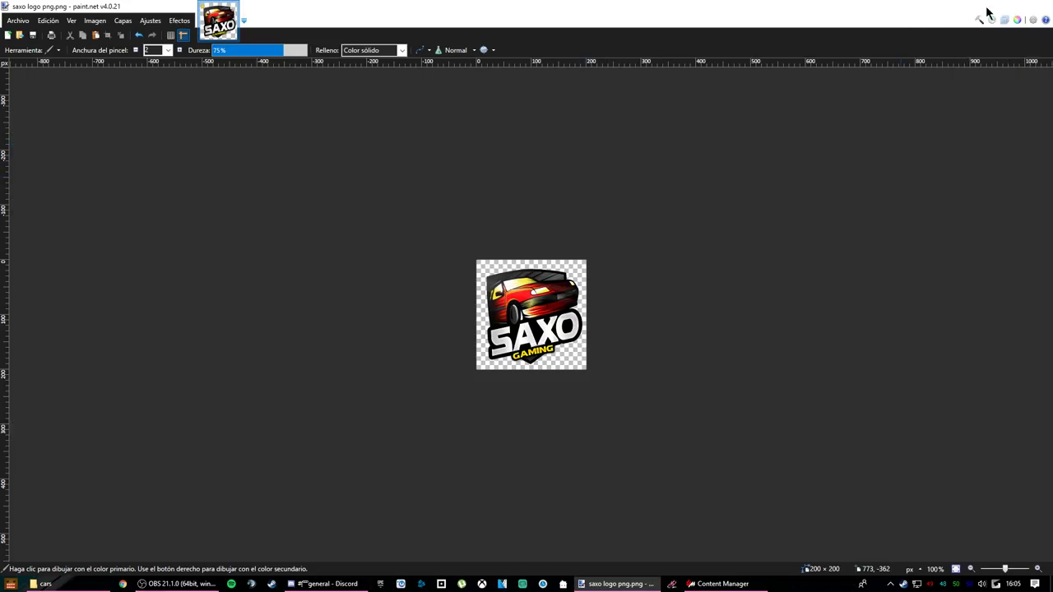
click(722, 585)
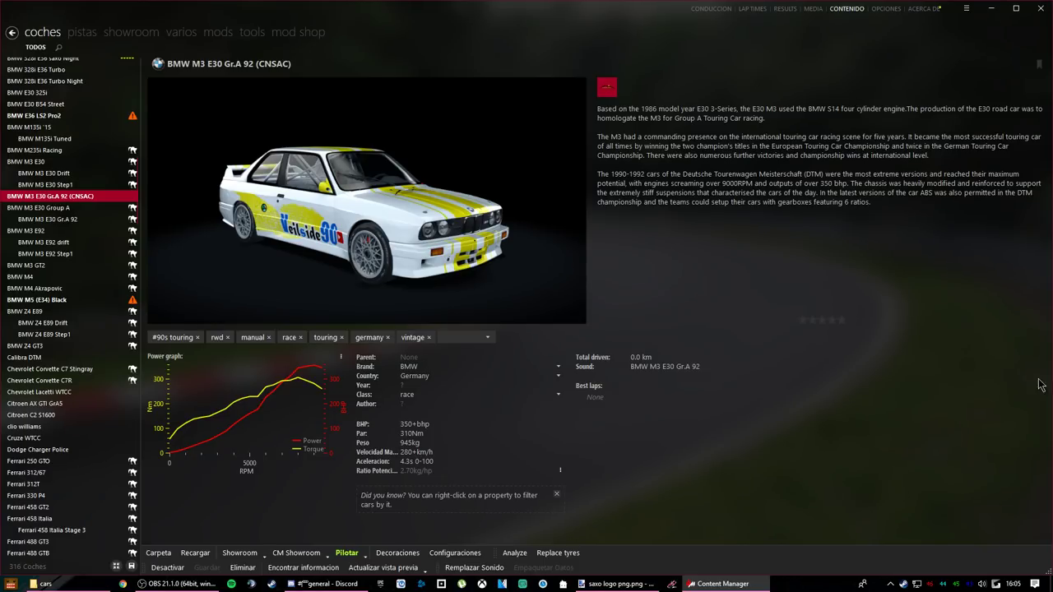
- Look through the RSR, quick race and online driving pages, and return to the car content list
click(13, 33)
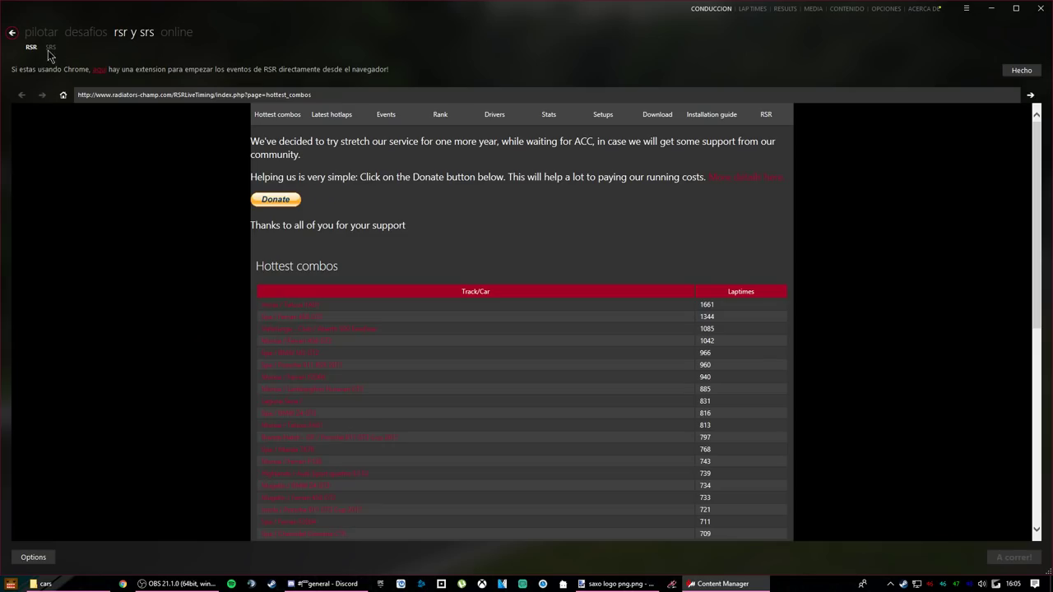
click(12, 33)
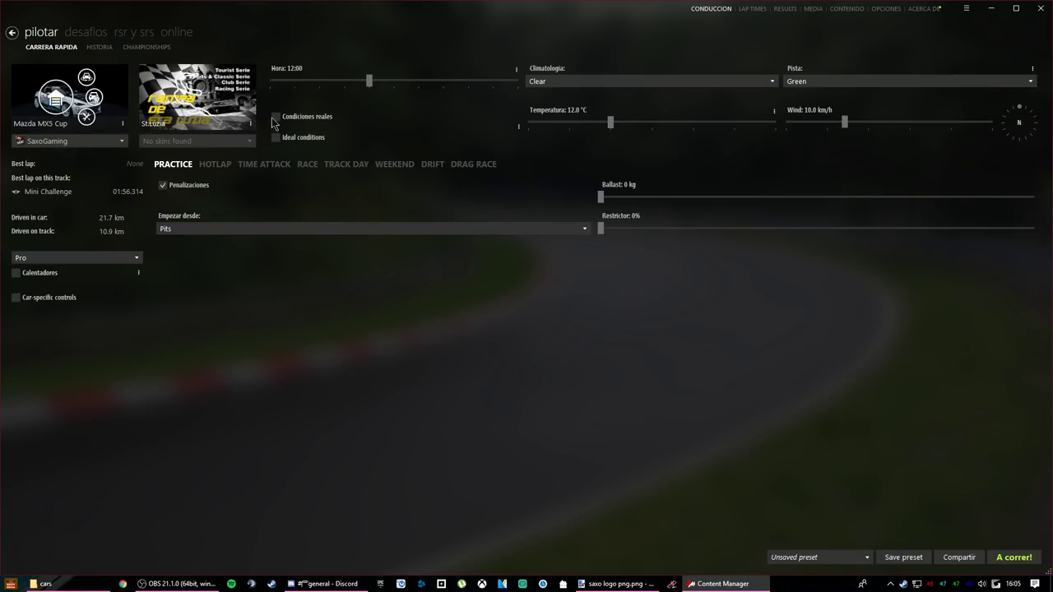
click(176, 32)
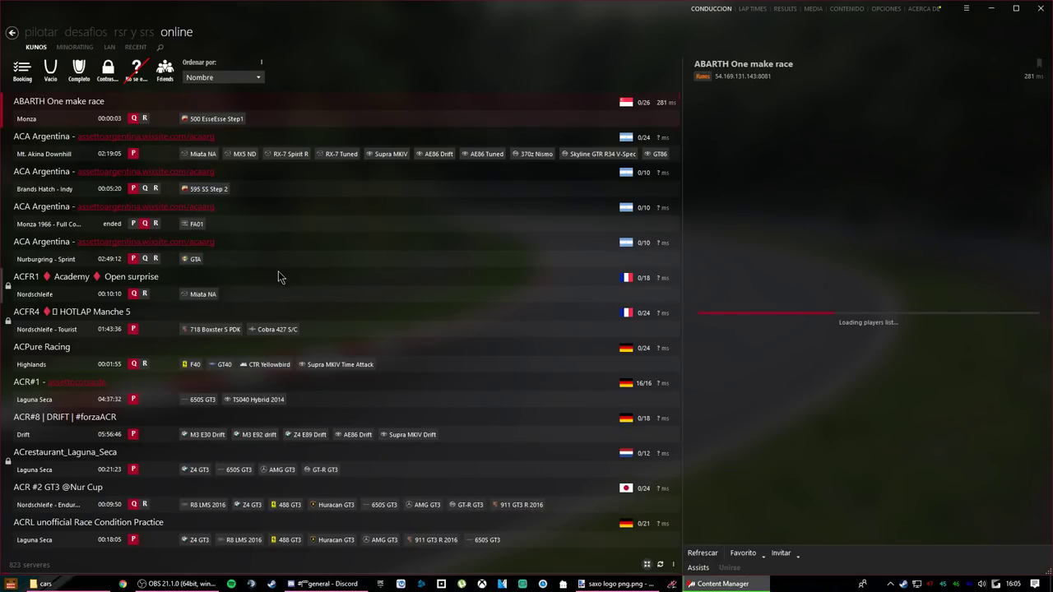
click(136, 33)
click(46, 33)
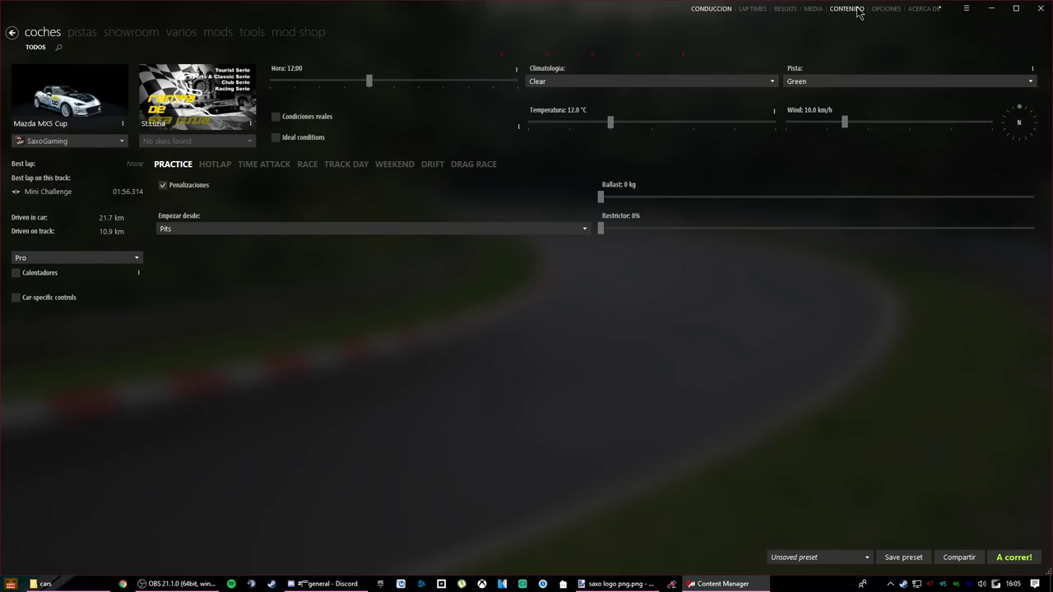
click(847, 8)
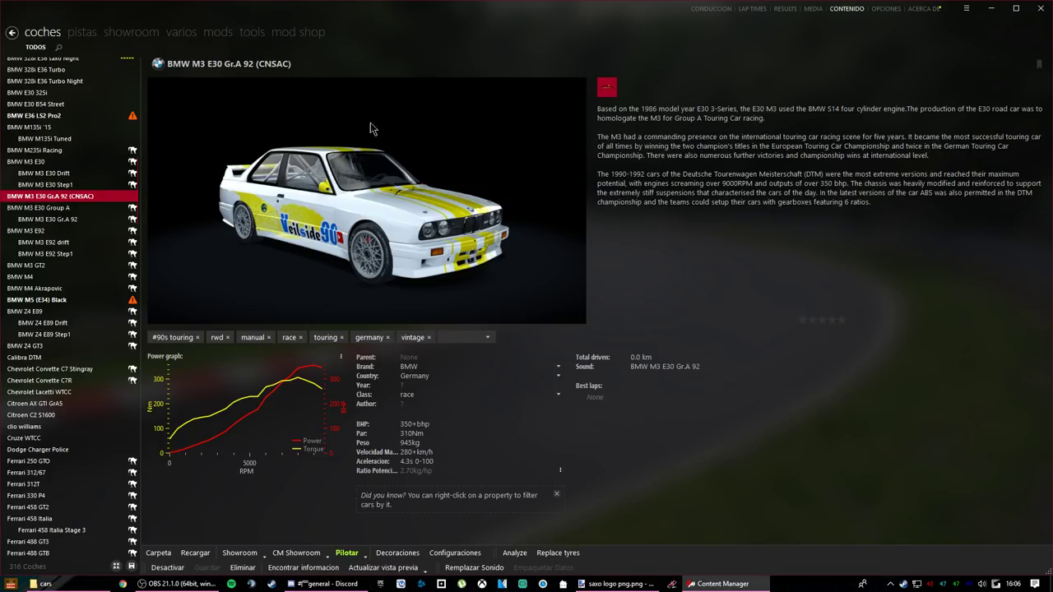
- Examine the BMW M3 E30 Gr.A 92 (CNSAC) and its skin in the CM Showroom 3D preview, and close the preview
click(296, 556)
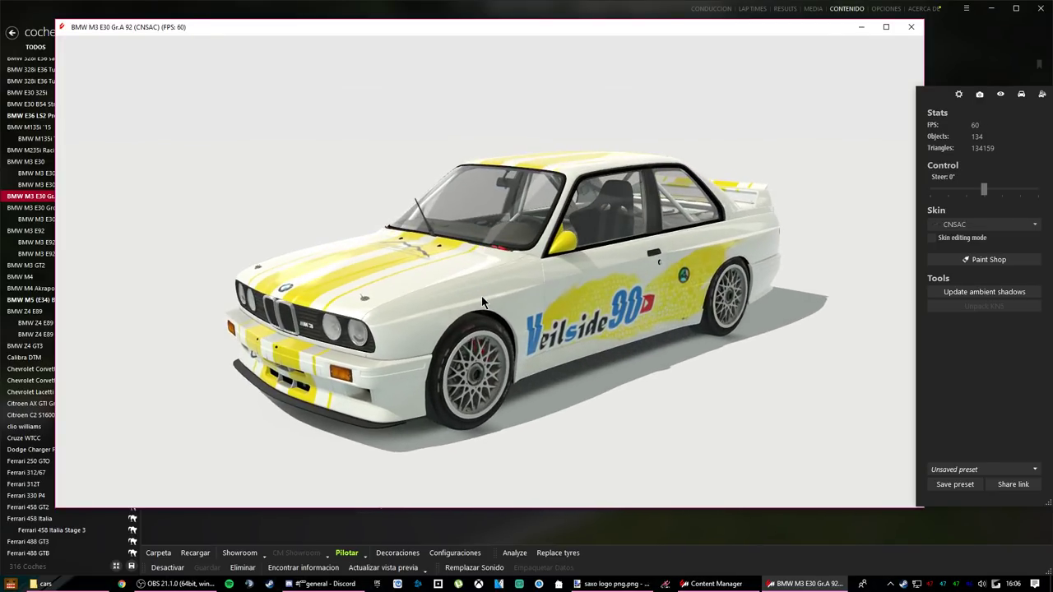
click(911, 28)
click(296, 553)
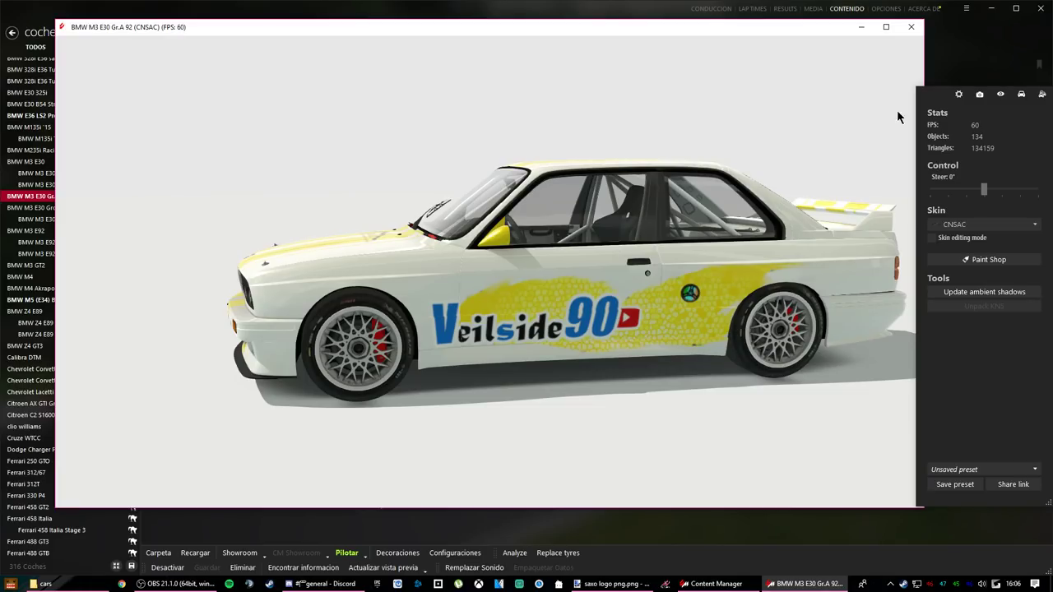
click(911, 27)
click(298, 553)
click(911, 28)
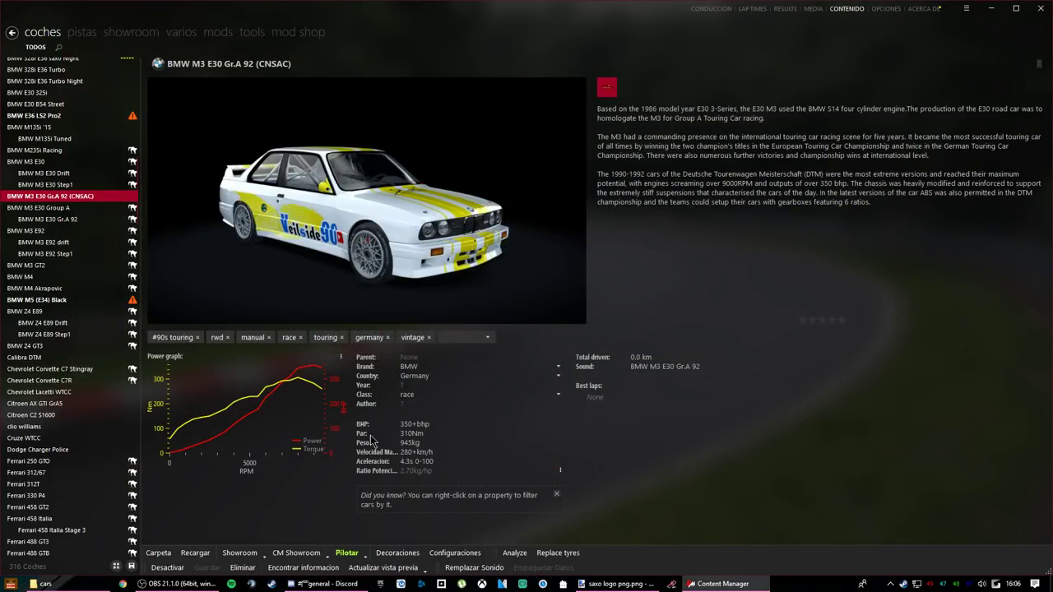
- Switch to File Explorer and open the skins folder inside the car folder bmw_m3_e30_cnsac
key(alt+Tab)
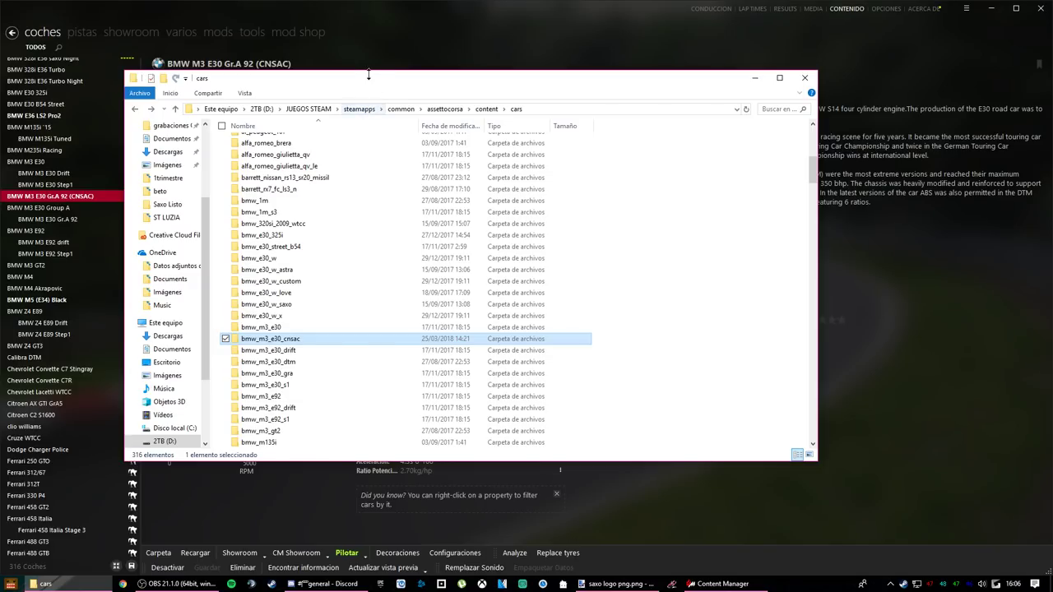
drag(382, 83, 441, 84)
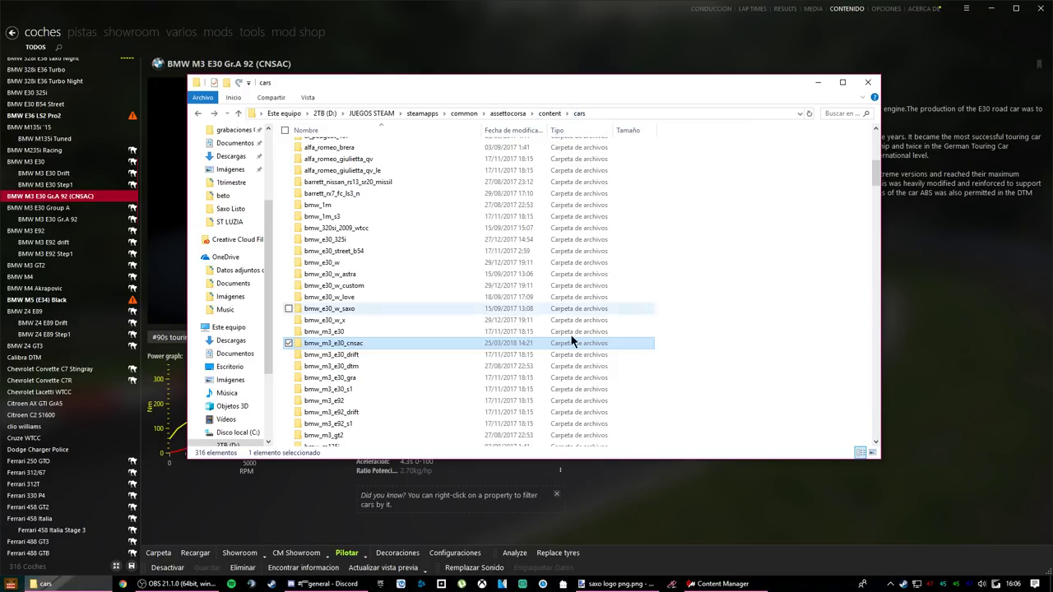
double_click(371, 343)
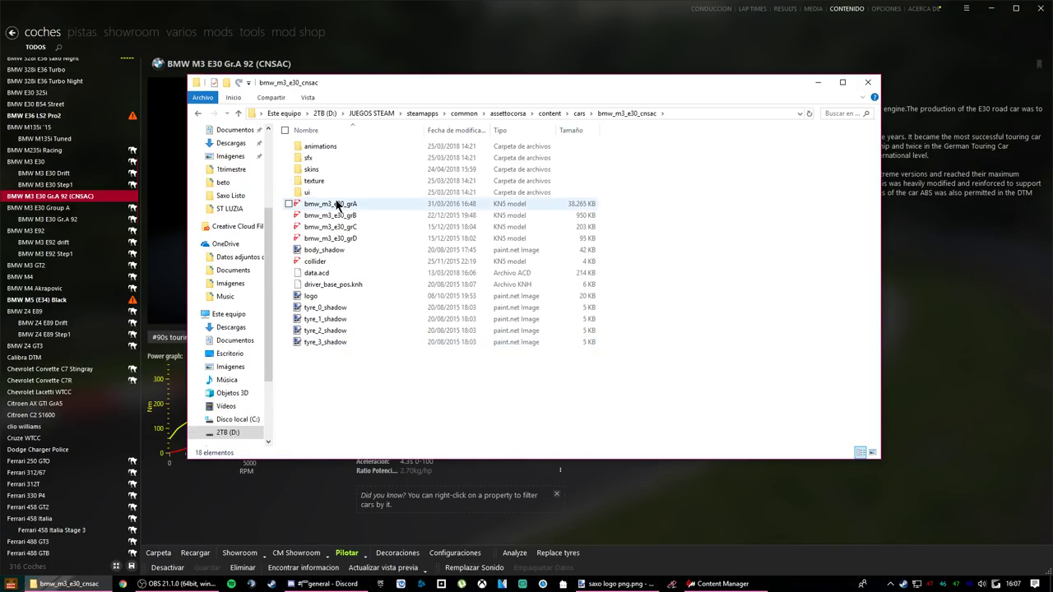
double_click(316, 170)
click(316, 146)
drag(437, 83, 410, 237)
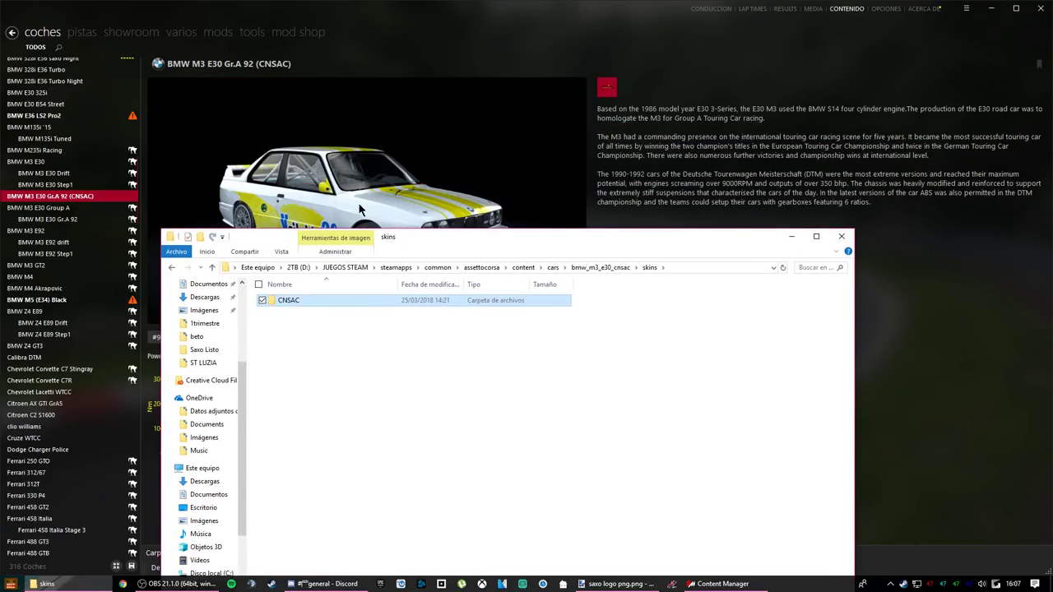
drag(543, 240, 600, 101)
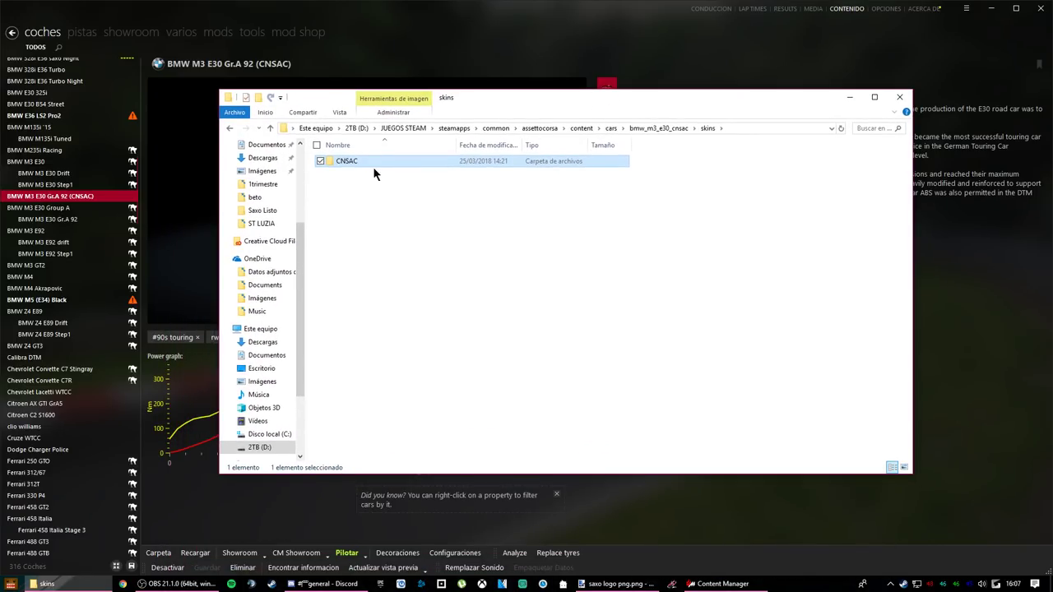
- Duplicate the CNSAC skin folder within the skins folder
right_click(352, 161)
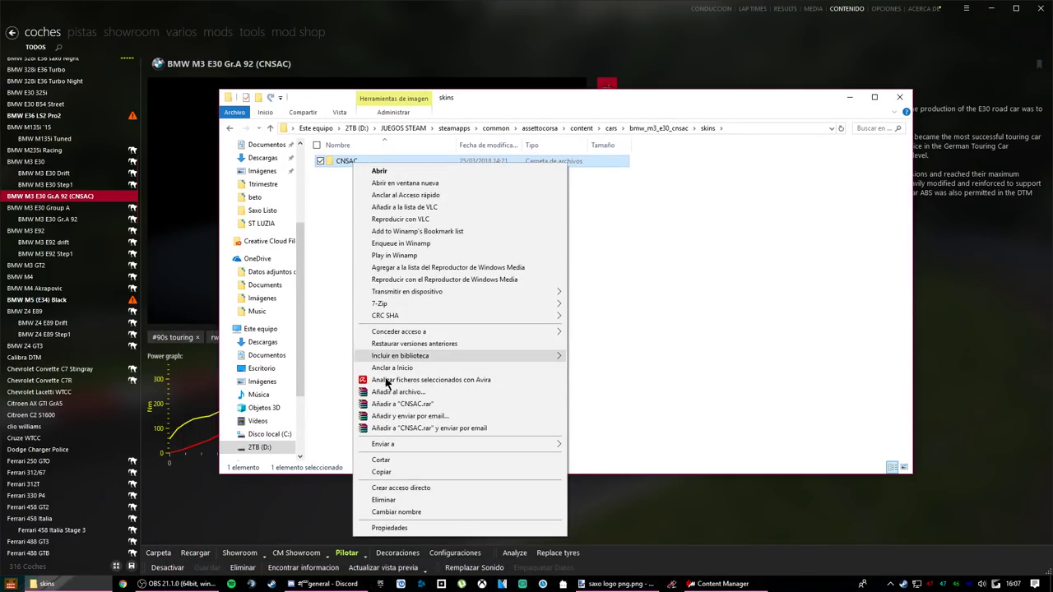
click(384, 473)
right_click(370, 271)
click(386, 346)
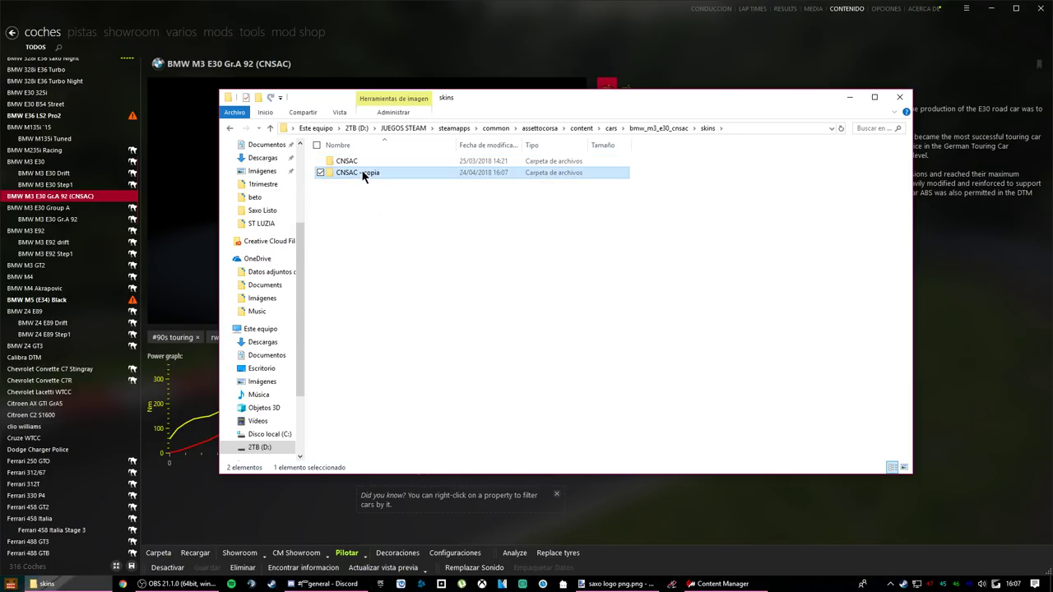
- Uncover the Content Manager car page and select the duplicated skin of the BMW M3 E30 Gr.A 92 (CNSAC)
drag(614, 103, 617, 128)
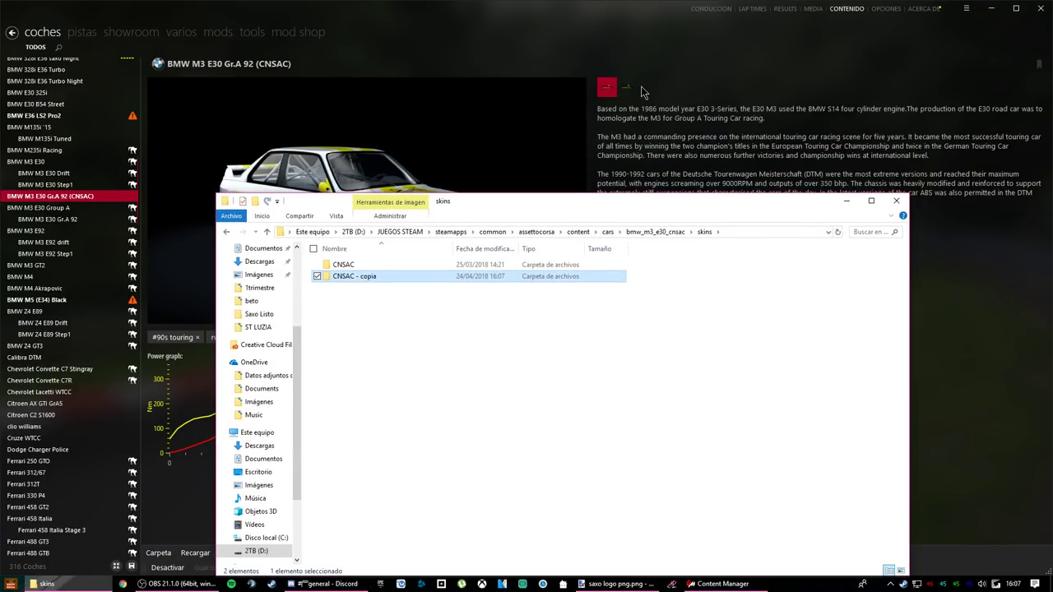
click(627, 93)
click(627, 87)
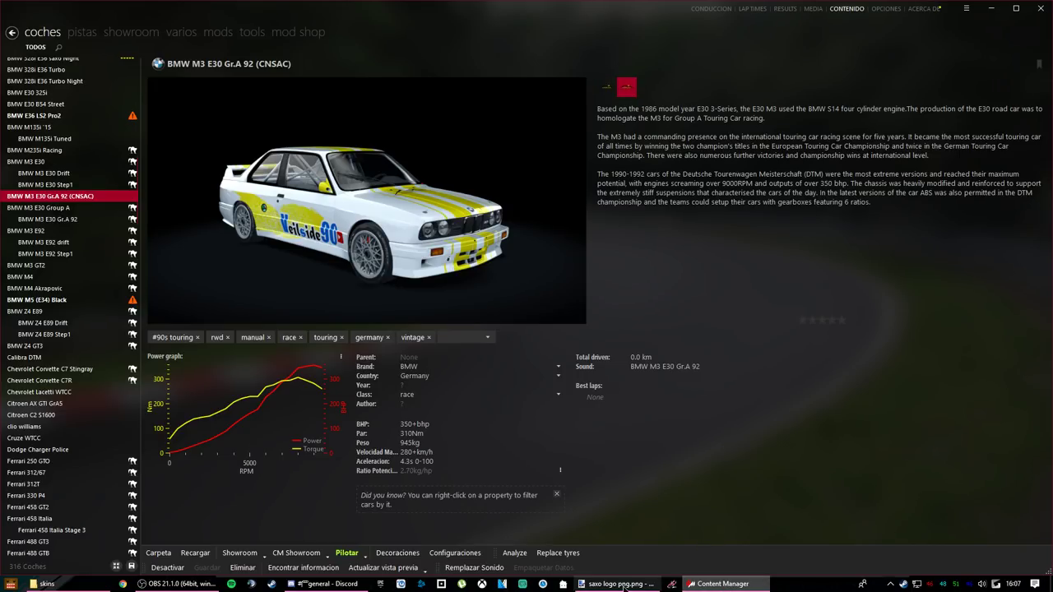
mouse_move(627, 585)
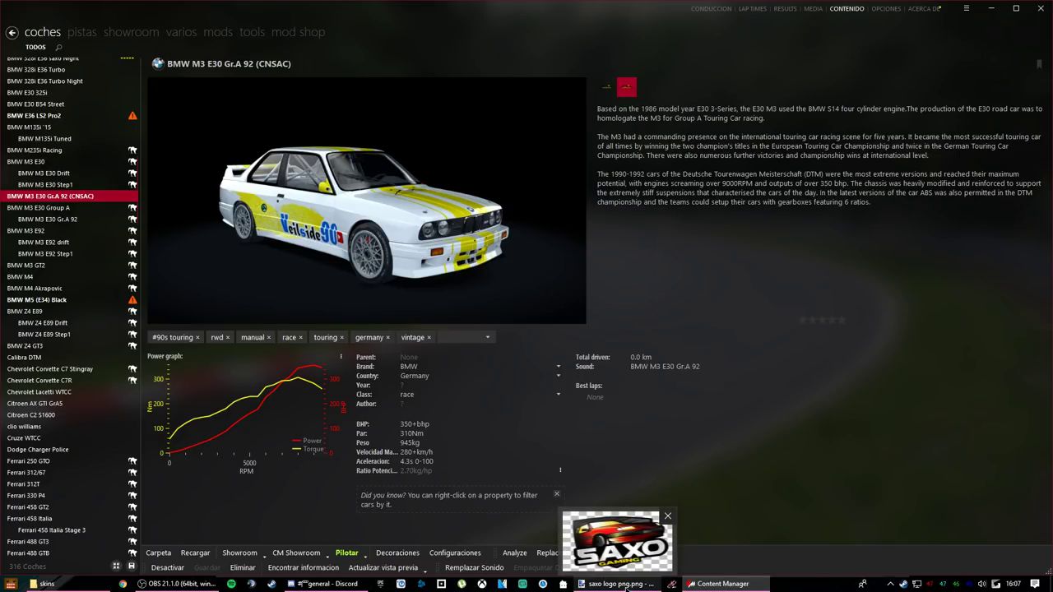
click(729, 586)
click(730, 585)
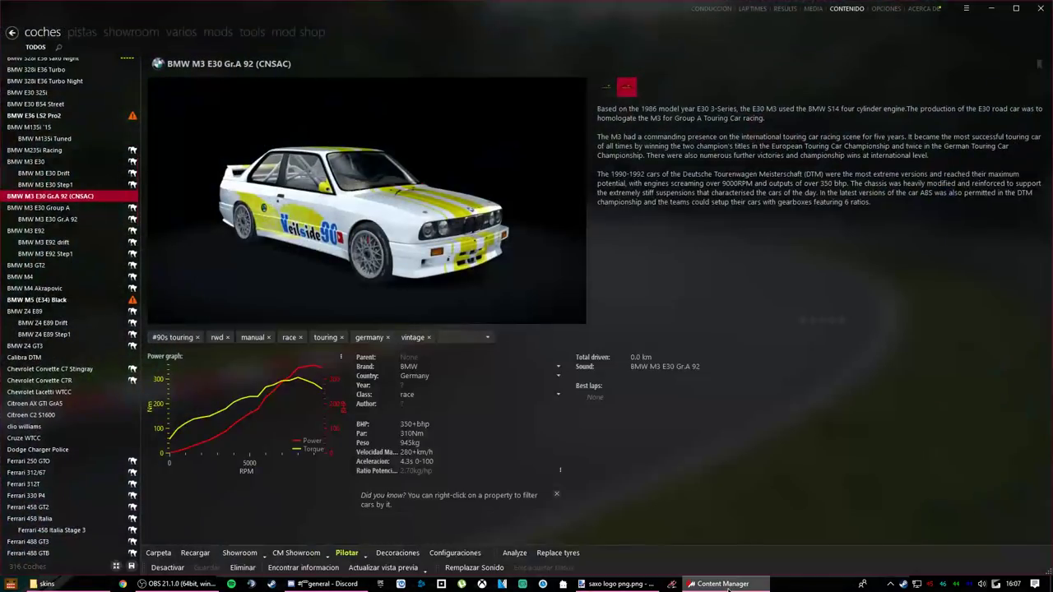
- Return to File Explorer, open the CNSAC - copia folder and examine its ac_crew and livery images
click(45, 584)
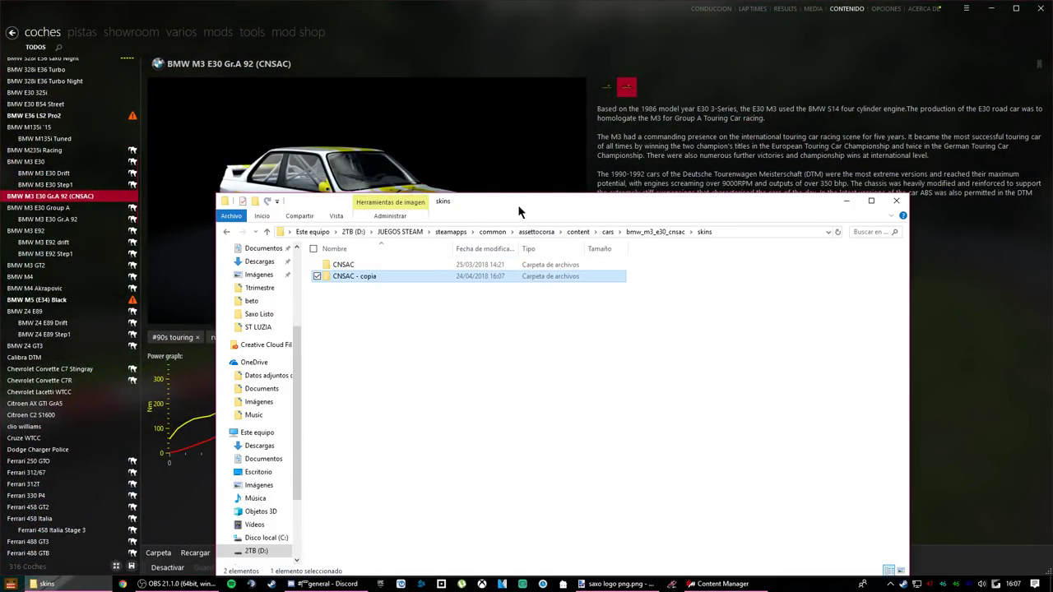
drag(518, 203, 492, 64)
double_click(335, 140)
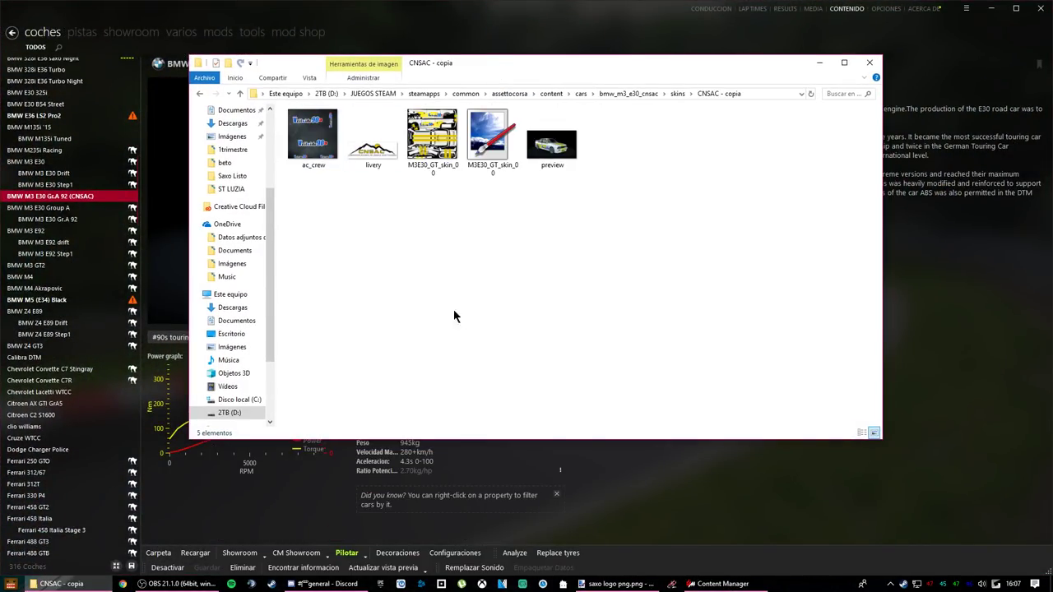
drag(316, 177, 669, 111)
click(512, 237)
click(322, 162)
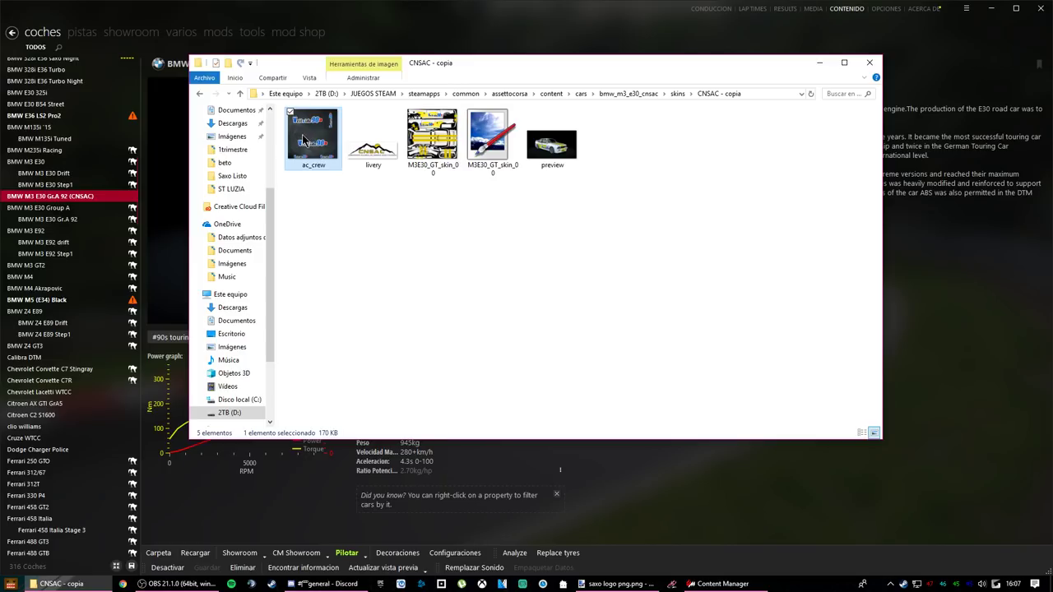
drag(444, 62, 378, 223)
click(317, 310)
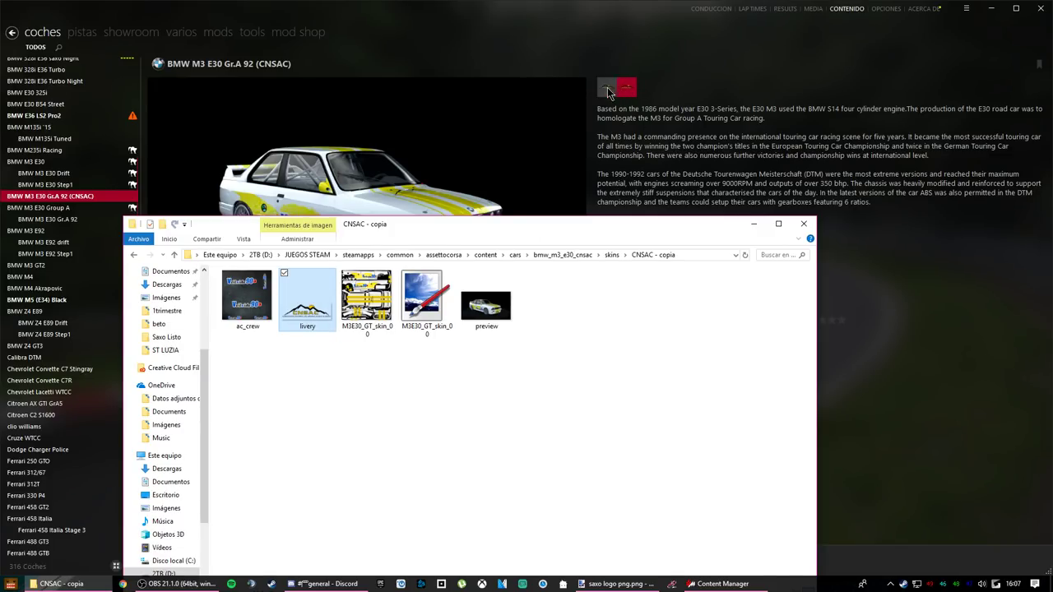
- Open the car body texture M3E30_GT_skin_00.dds from the CNSAC - copia folder in paint.net
click(367, 300)
drag(478, 224, 531, 56)
double_click(432, 136)
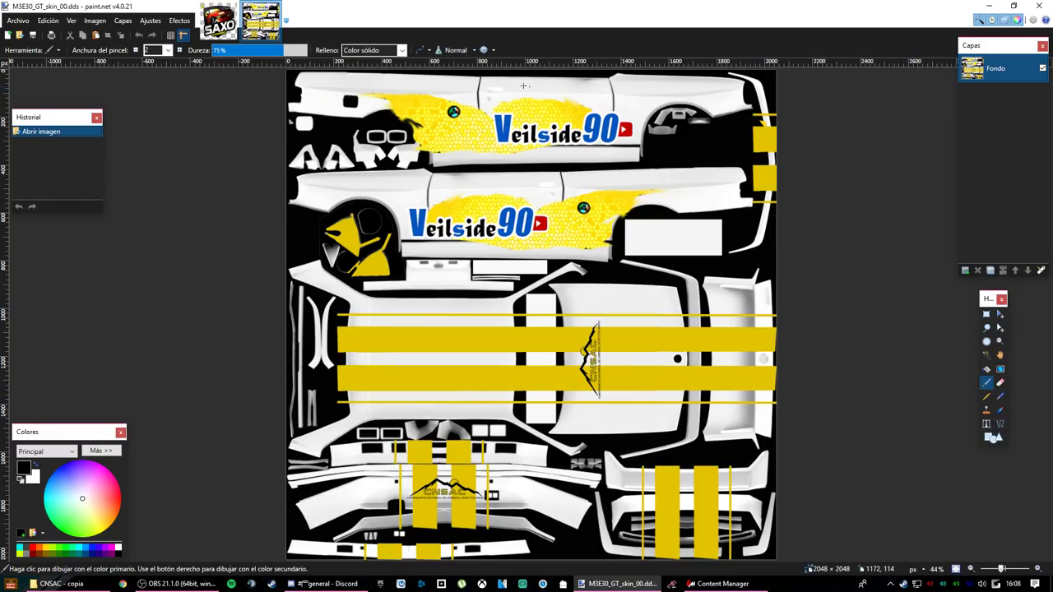
- Add a new layer above Fondo in the skin texture and make it the active layer
click(965, 271)
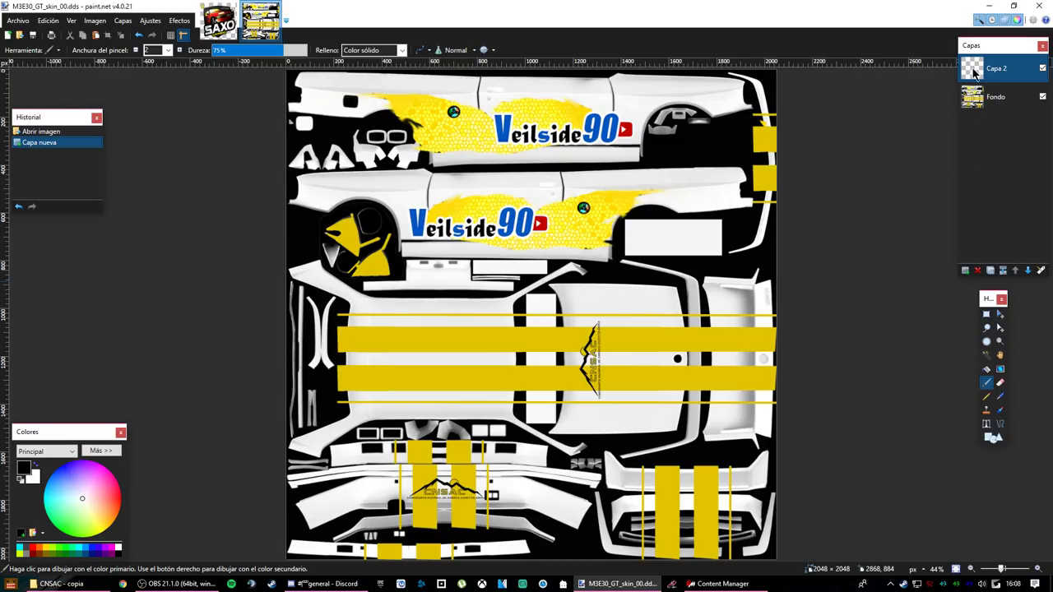
click(994, 103)
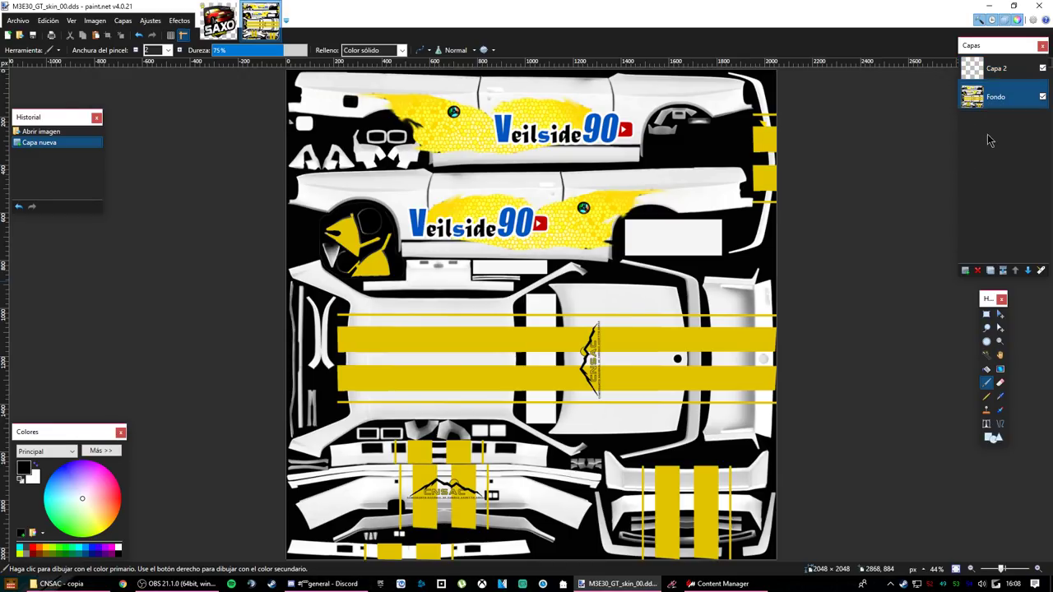
click(999, 70)
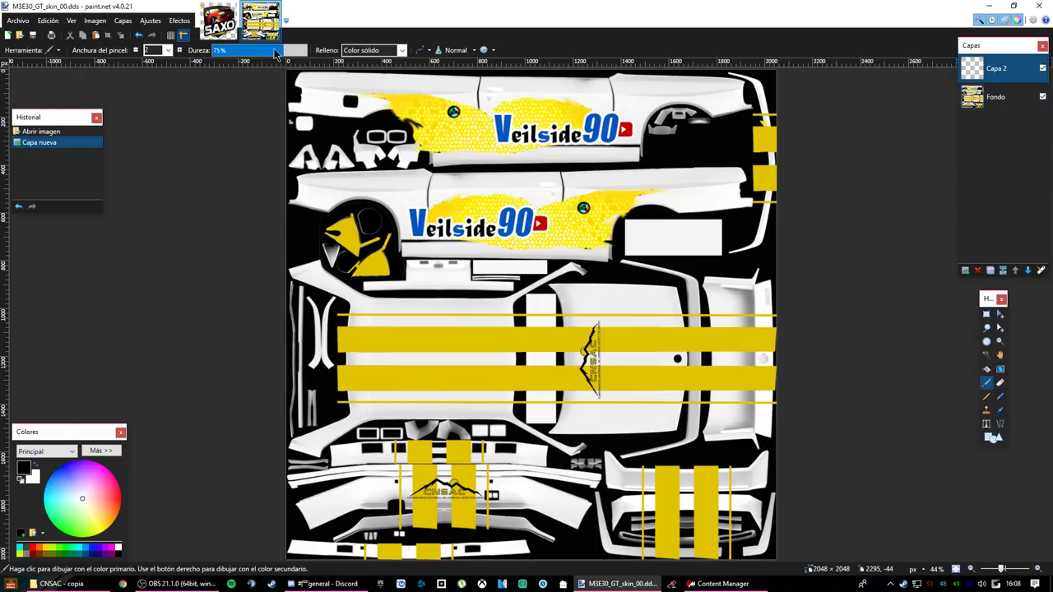
- Copy the whole Saxo logo into the skin's new layer, rotate it, place it beside the CNSAC mountain logo on the yellow stripes, and deselect
click(220, 24)
key(ctrl+a)
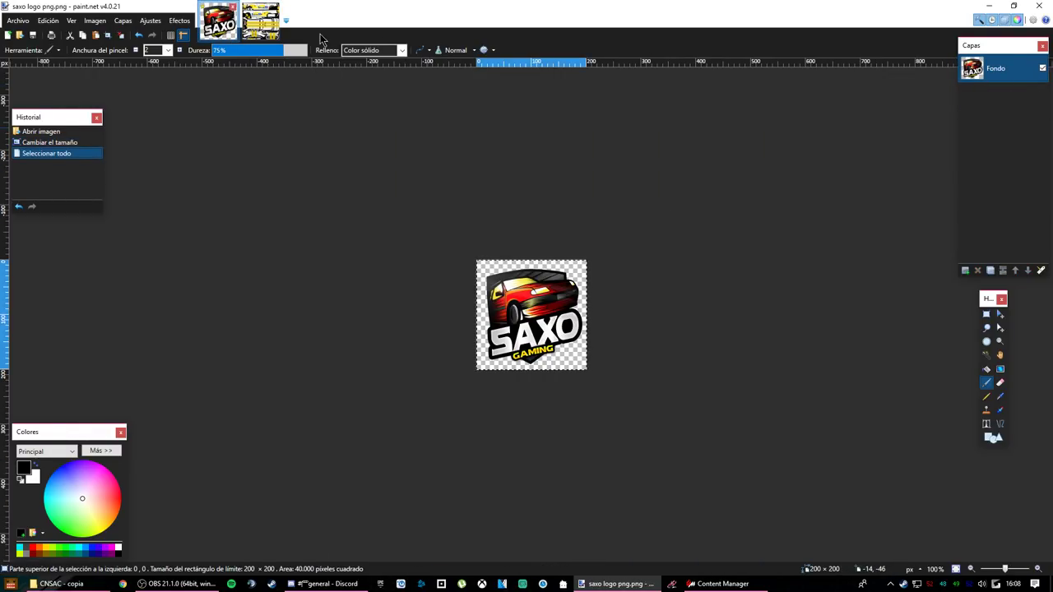
click(260, 20)
key(ctrl+v)
drag(350, 131, 679, 401)
drag(667, 326, 675, 329)
click(986, 313)
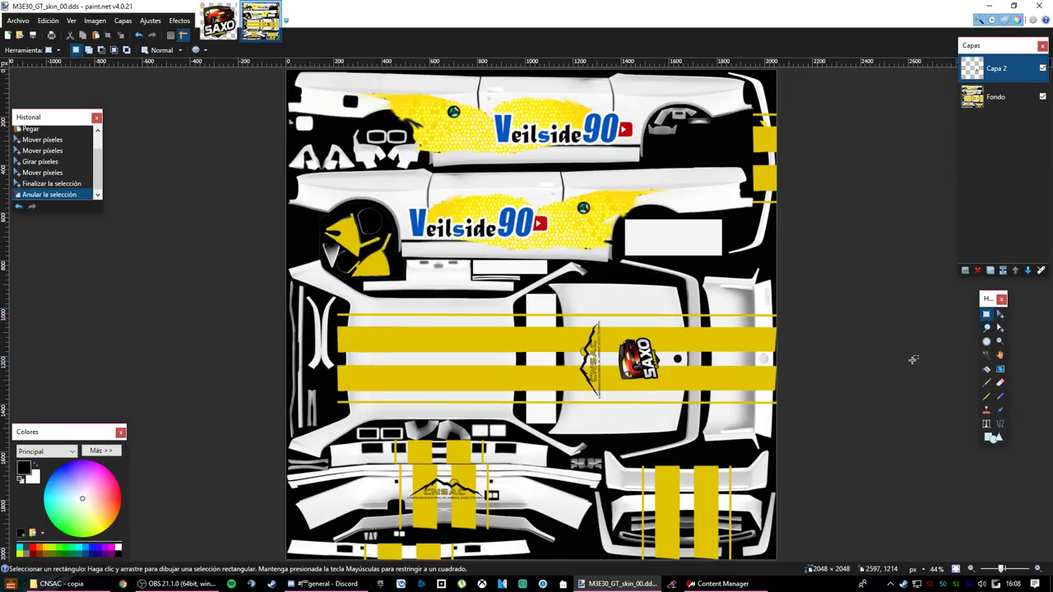
- Try placing a second, resized copy of the Saxo logo on the skin texture, and undo the attempt
click(218, 23)
click(260, 23)
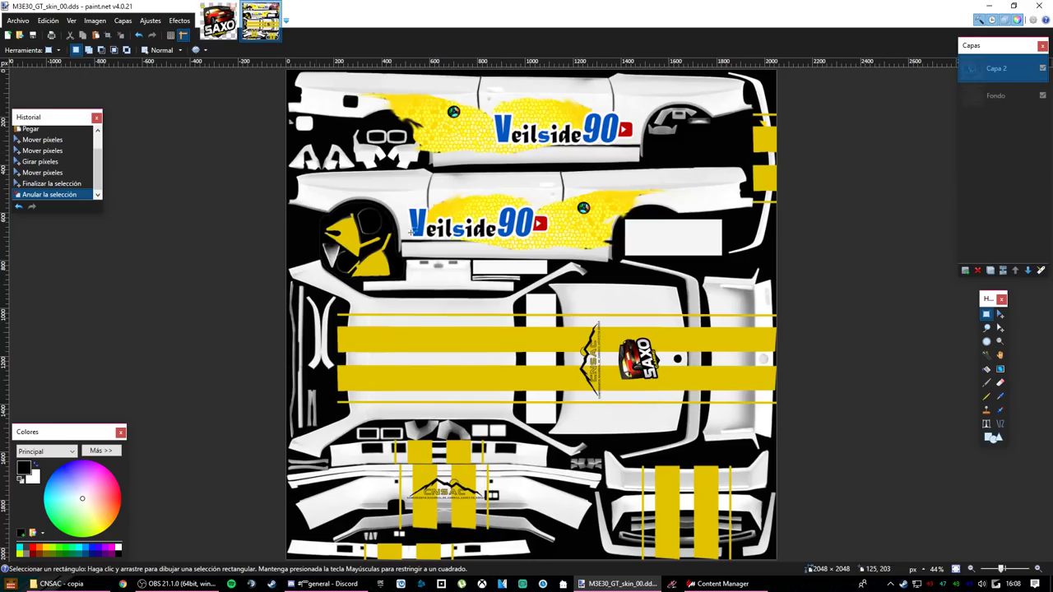
key(ctrl+v)
drag(352, 134, 473, 398)
key(ctrl+z)
key(ctrl+z)
key(ctrl+z)
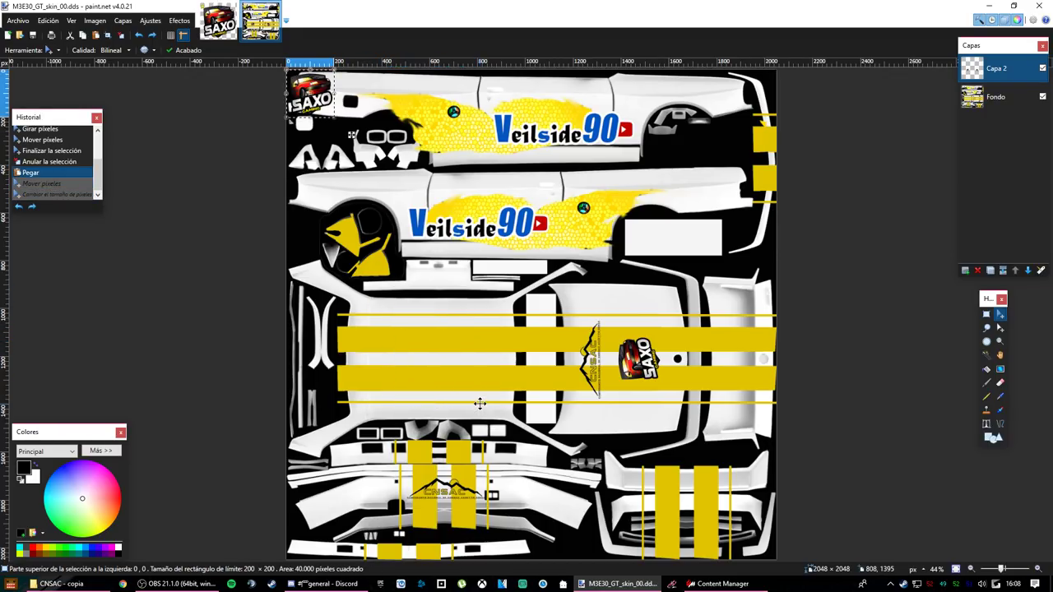
- Merge the Saxo logo layer Capa 2 down into the Fondo layer of the skin texture
click(994, 439)
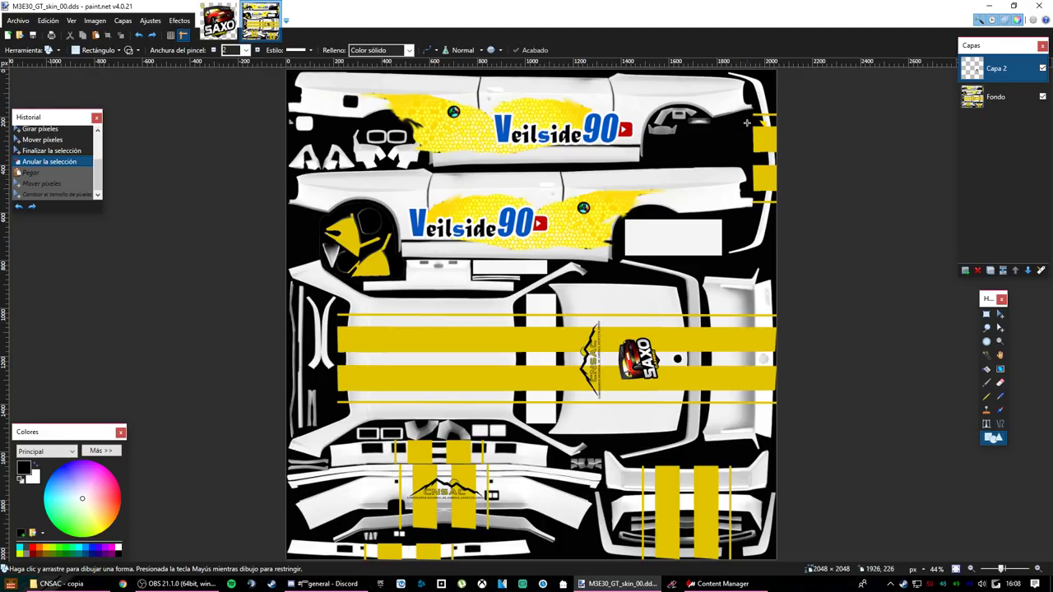
drag(477, 113, 514, 122)
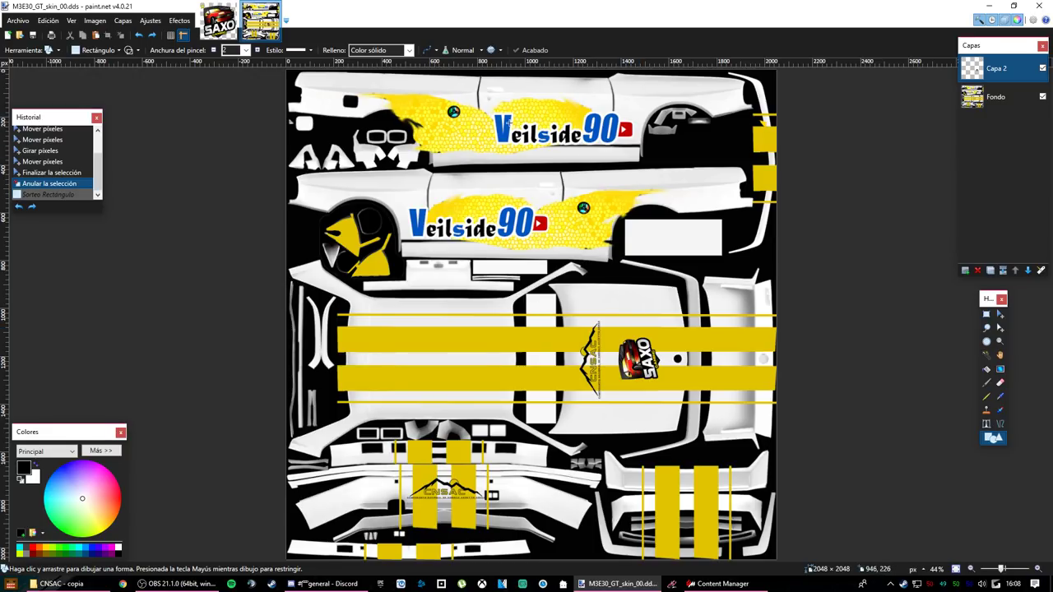
click(1004, 271)
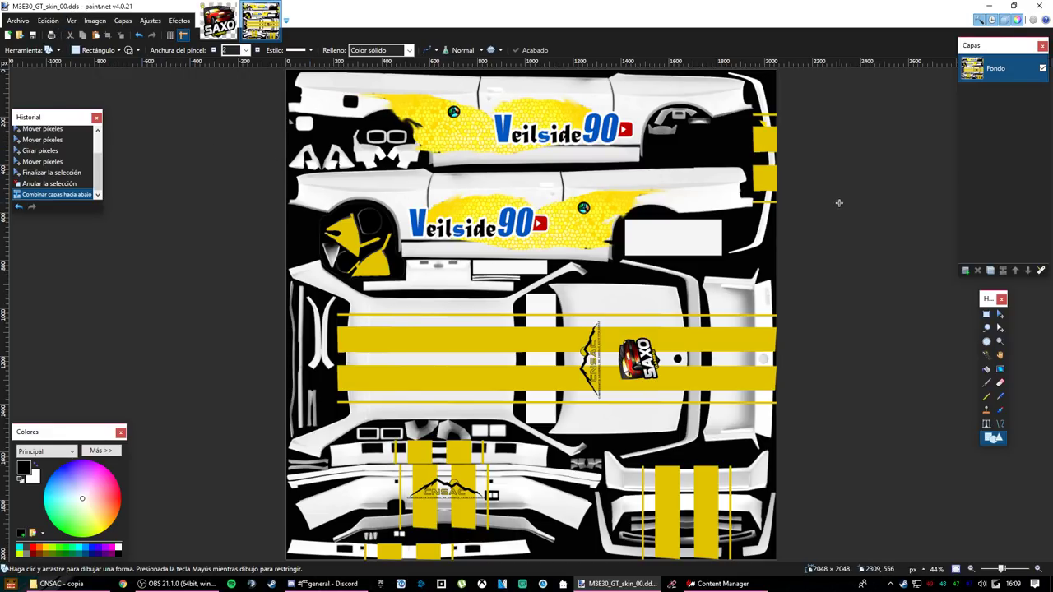
- Switch to Content Manager and open the BMW M3 E30 Gr.A 92 (CNSAC) in CM Showroom, viewing its hood
click(716, 584)
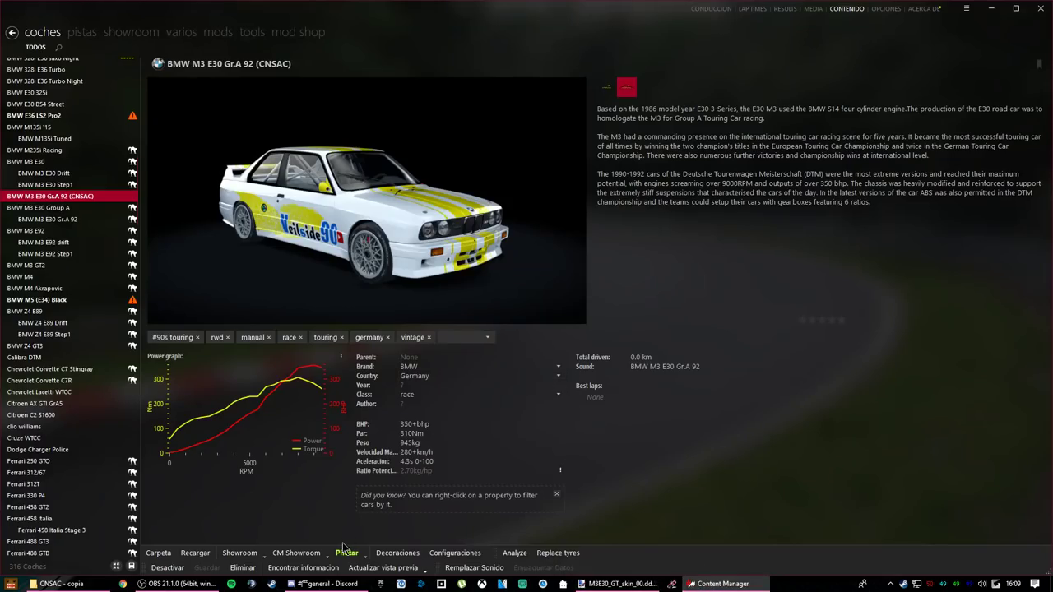
click(292, 553)
drag(555, 202, 532, 321)
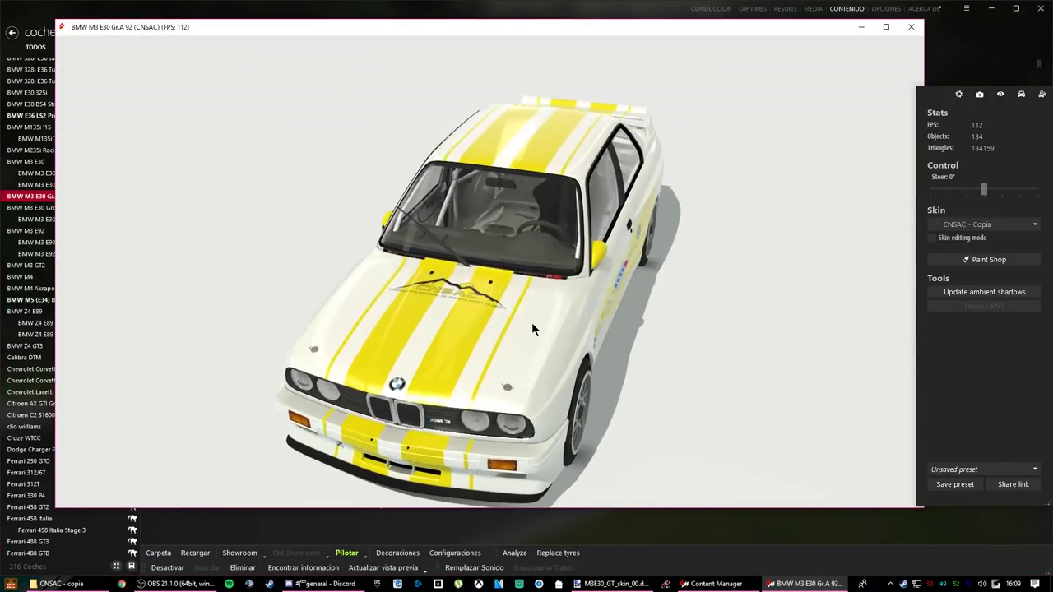
- Switch the previewed skin to CNSAC and back to CNSAC - Copia
click(977, 225)
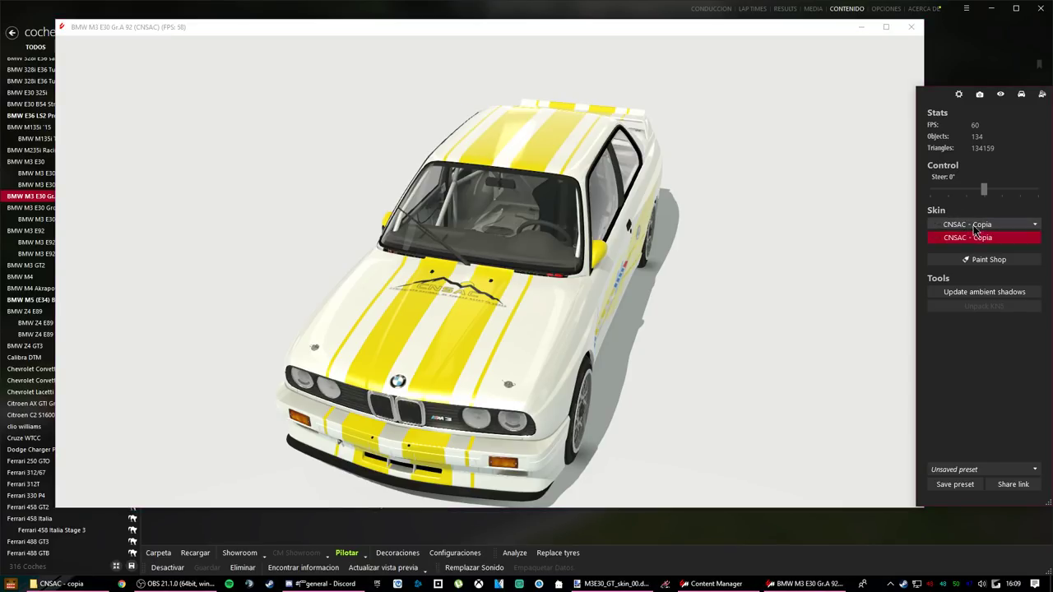
click(968, 249)
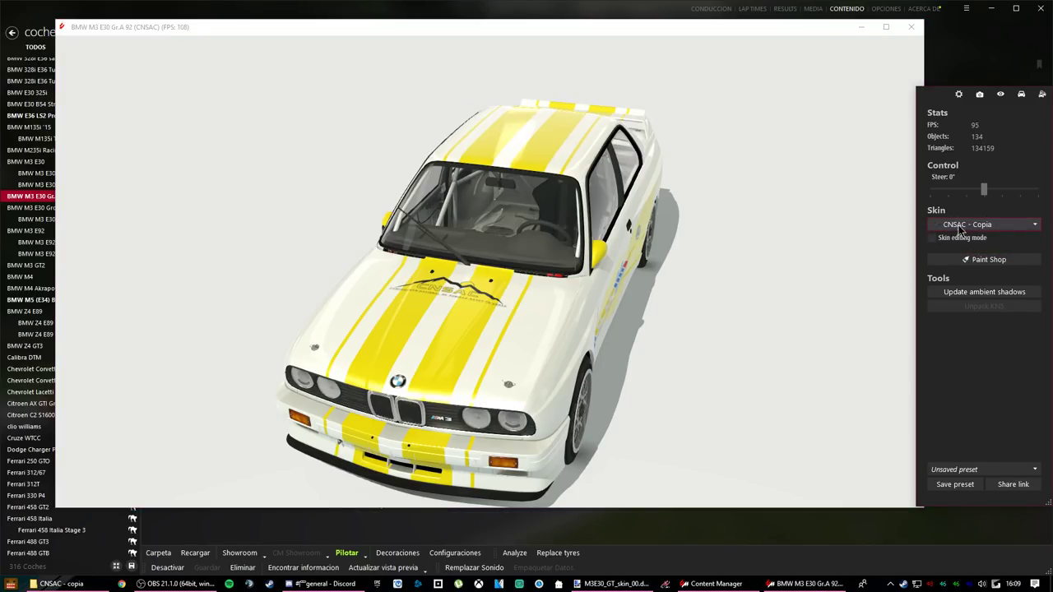
click(970, 227)
click(970, 237)
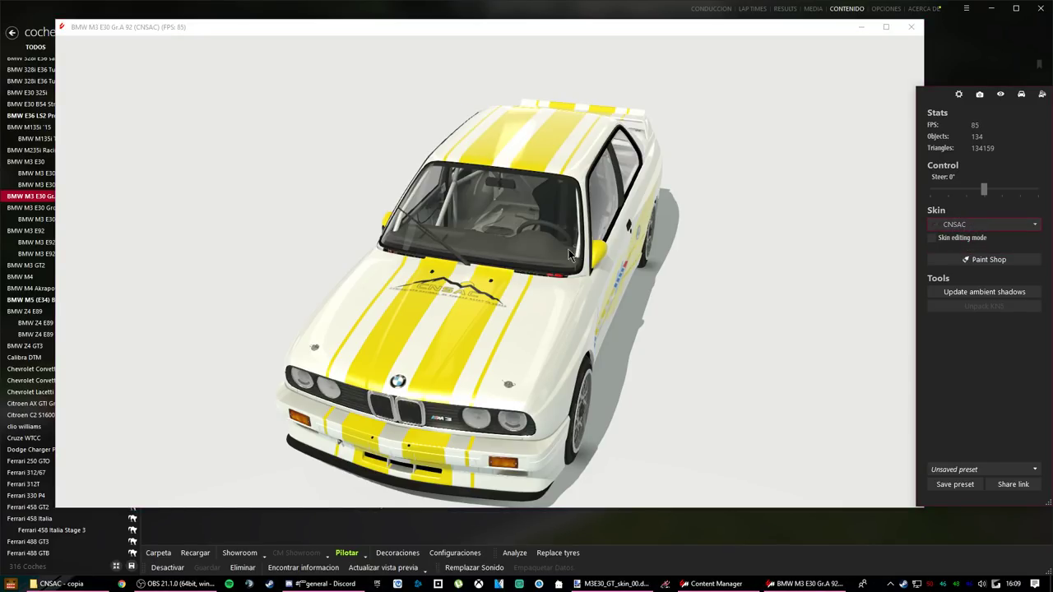
click(964, 227)
click(969, 239)
- Return to paint.net, save the merged skin texture, and check the Saxo logo on the hood in the showroom
click(613, 584)
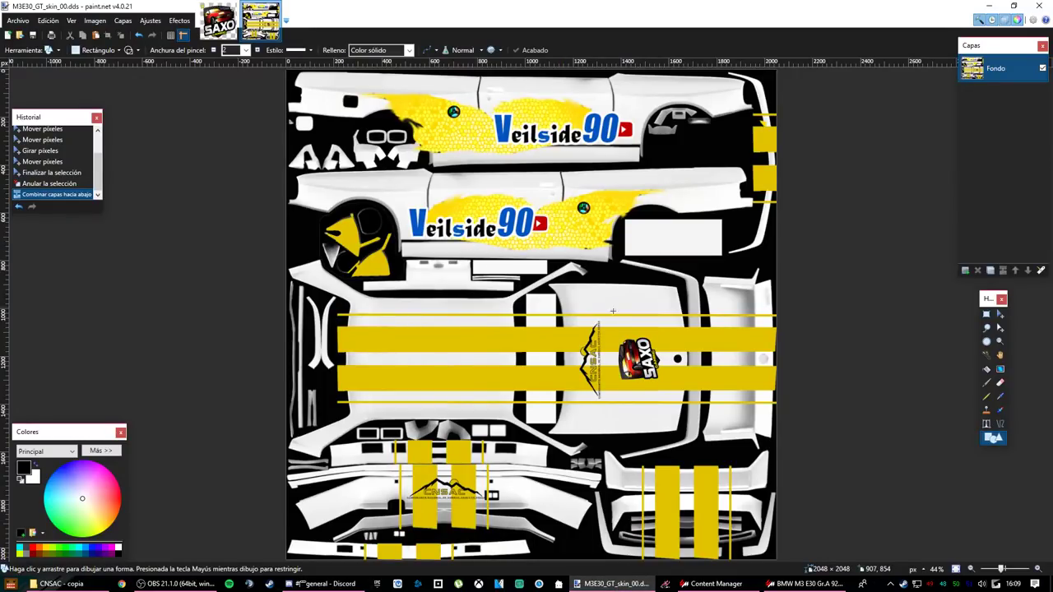
click(33, 34)
click(619, 409)
key(alt+Tab)
mouse_move(446, 336)
mouse_down()
mouse_move(509, 377)
mouse_move(446, 338)
mouse_up()
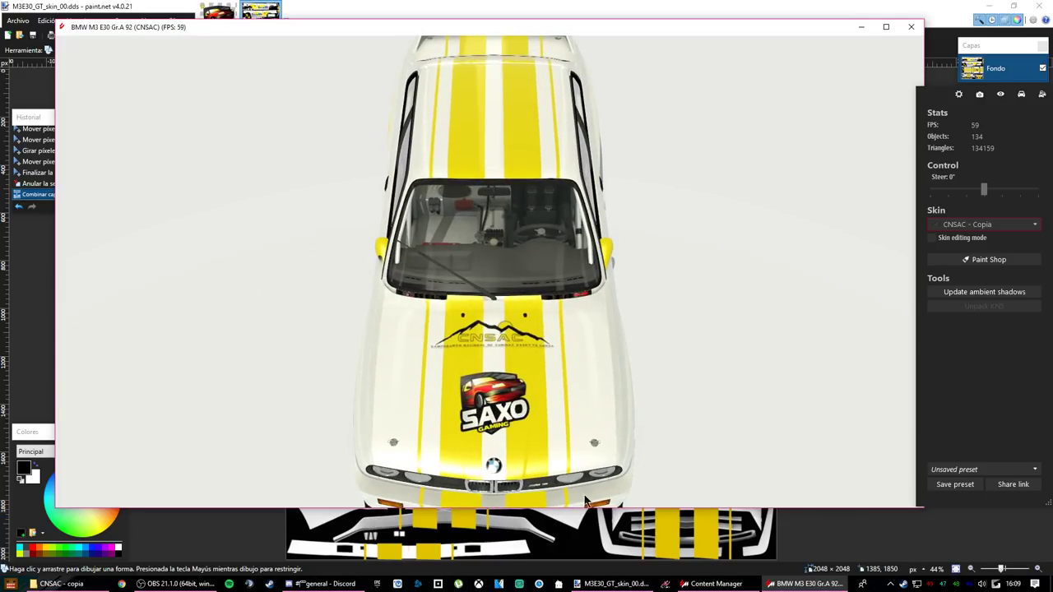
- Undo the layer merge in paint.net and move the Saxo logo on Capa 2 onto the CNSAC mountain logo
click(616, 583)
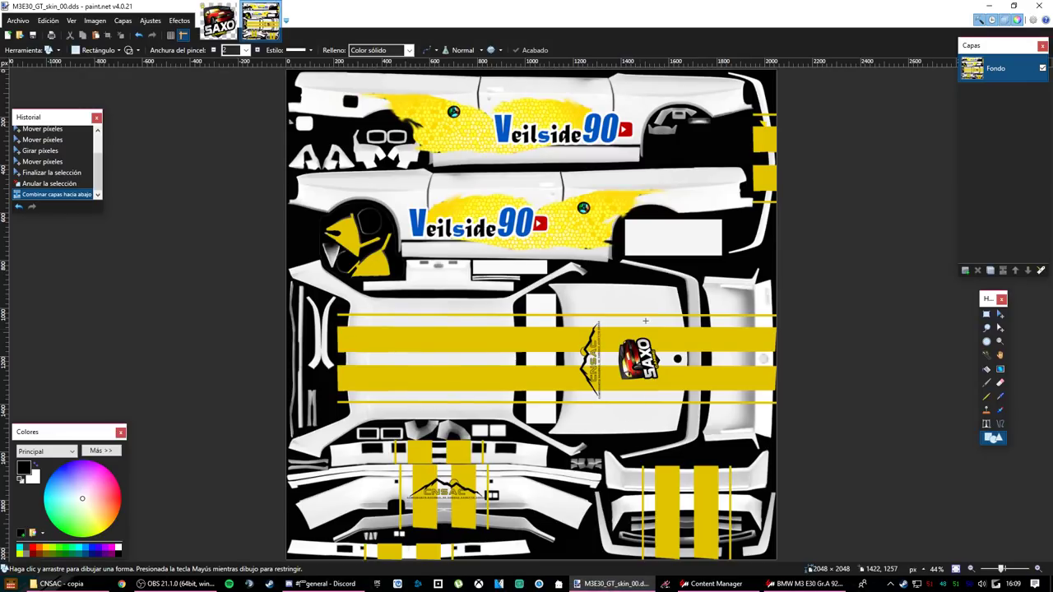
click(873, 211)
key(ctrl+z)
key(ctrl+z)
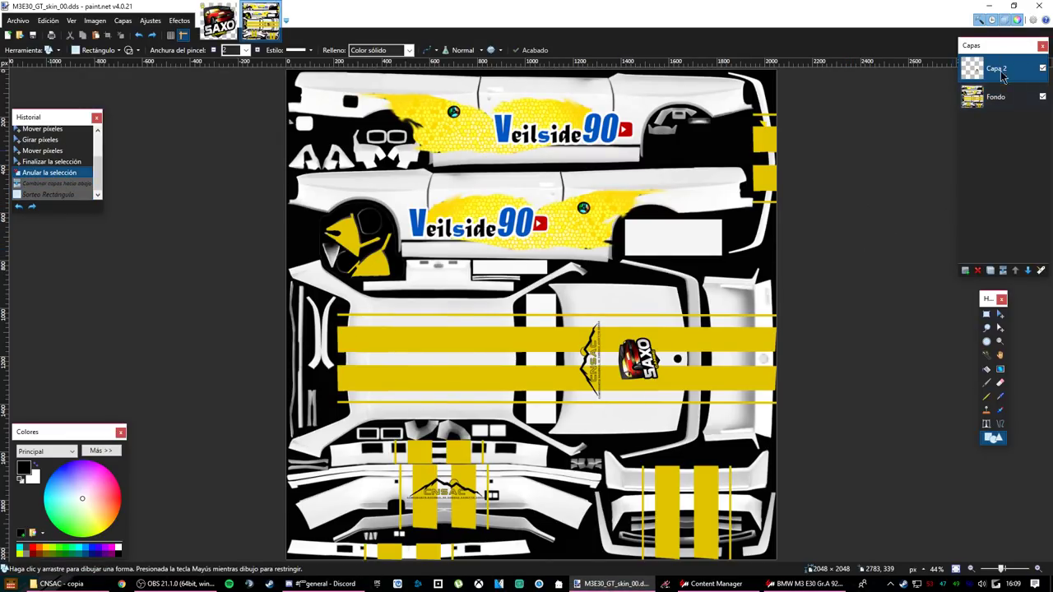
click(987, 313)
drag(609, 325, 642, 413)
click(1001, 313)
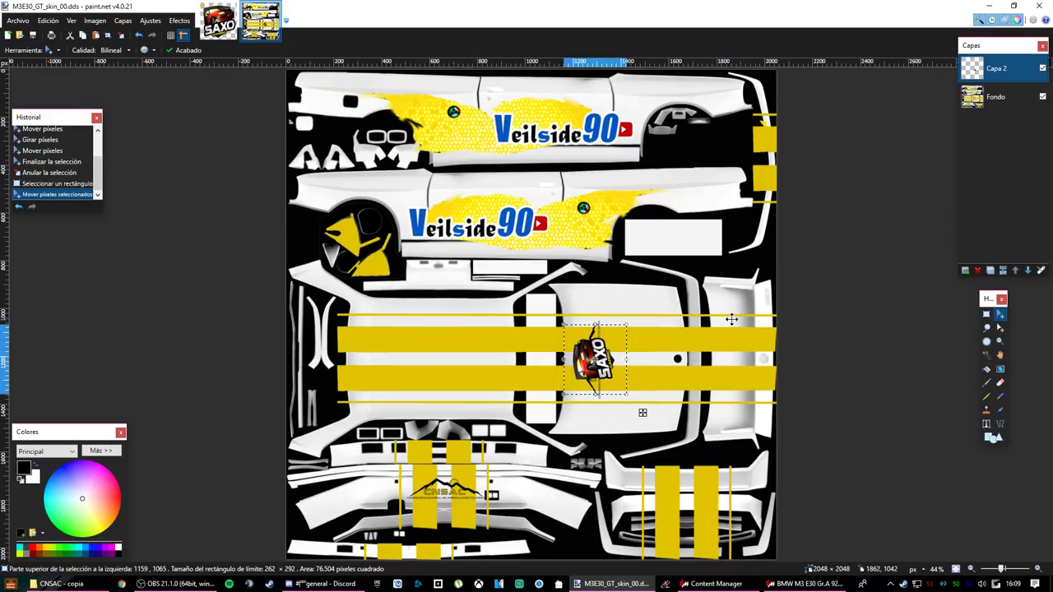
key(ctrl+d)
- Merge Capa 2 with the moved logo into Fondo and save the skin texture
click(986, 314)
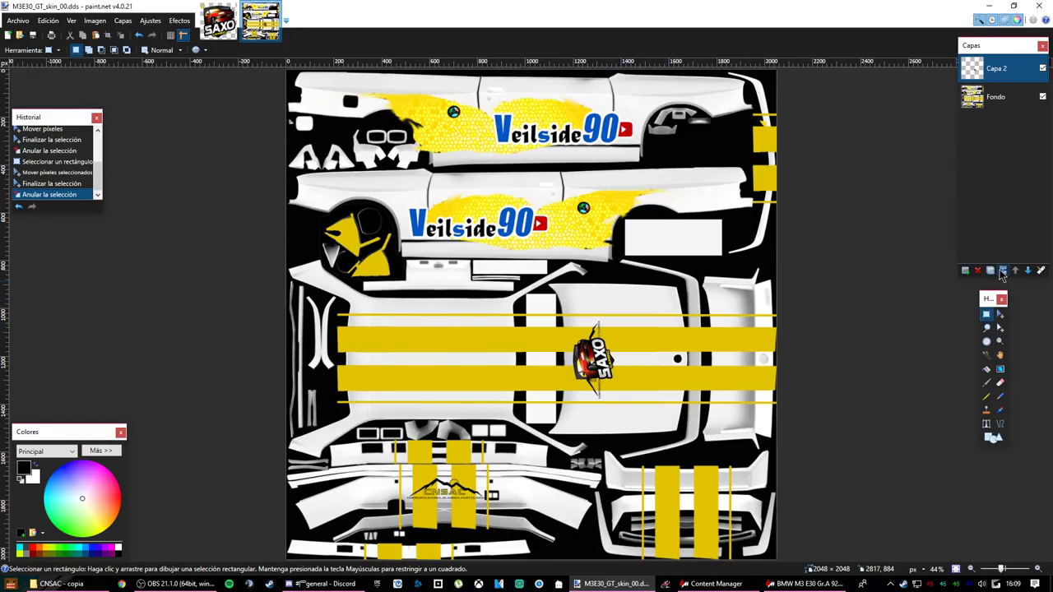
click(1003, 270)
click(33, 34)
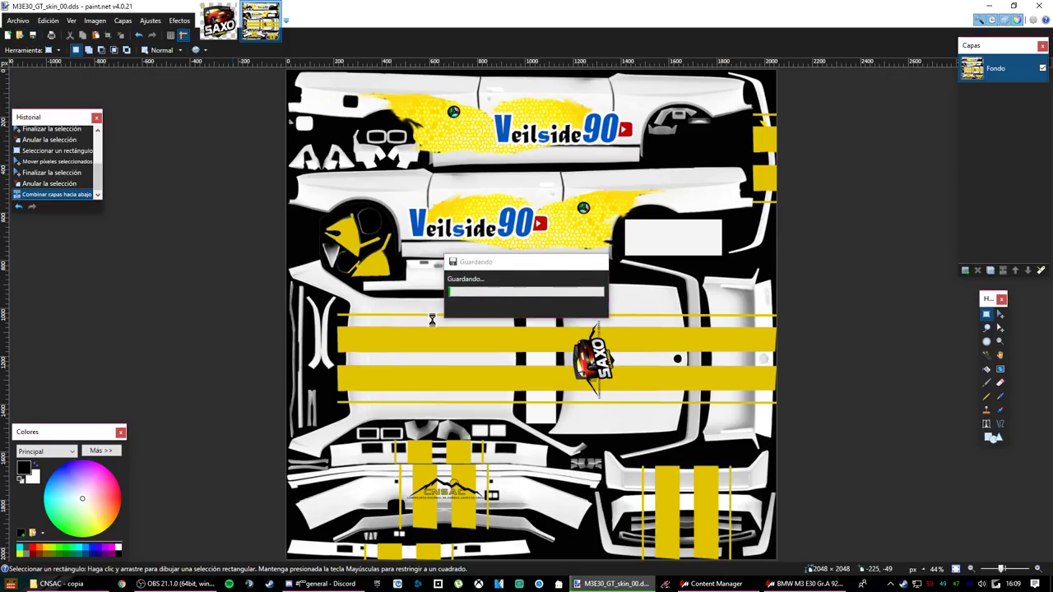
click(991, 7)
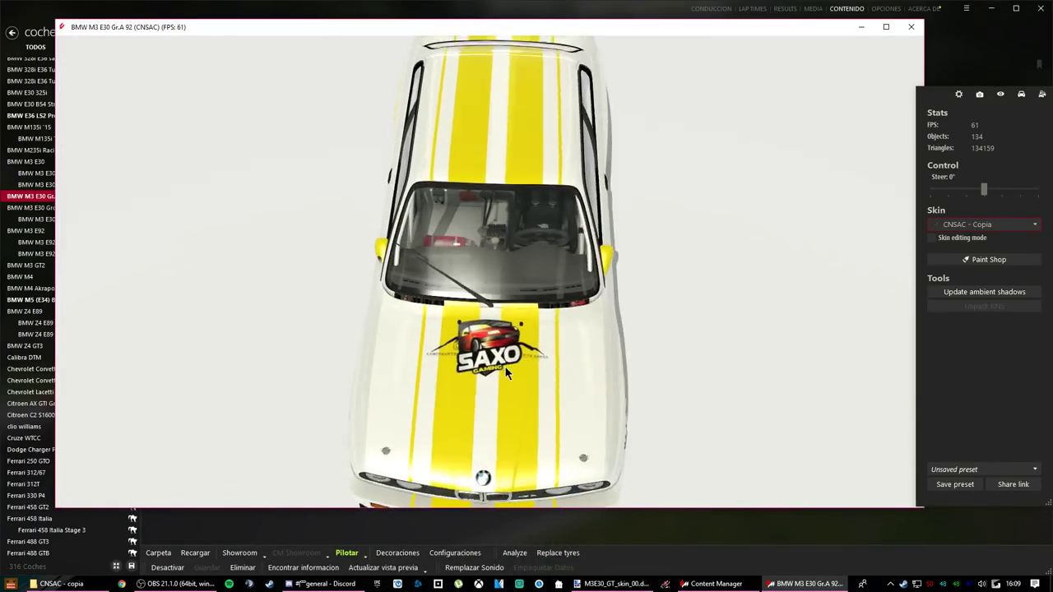
- Examine the moved Saxo logo on the car's hood in the showroom and compare it with the texture layout
drag(509, 337, 455, 306)
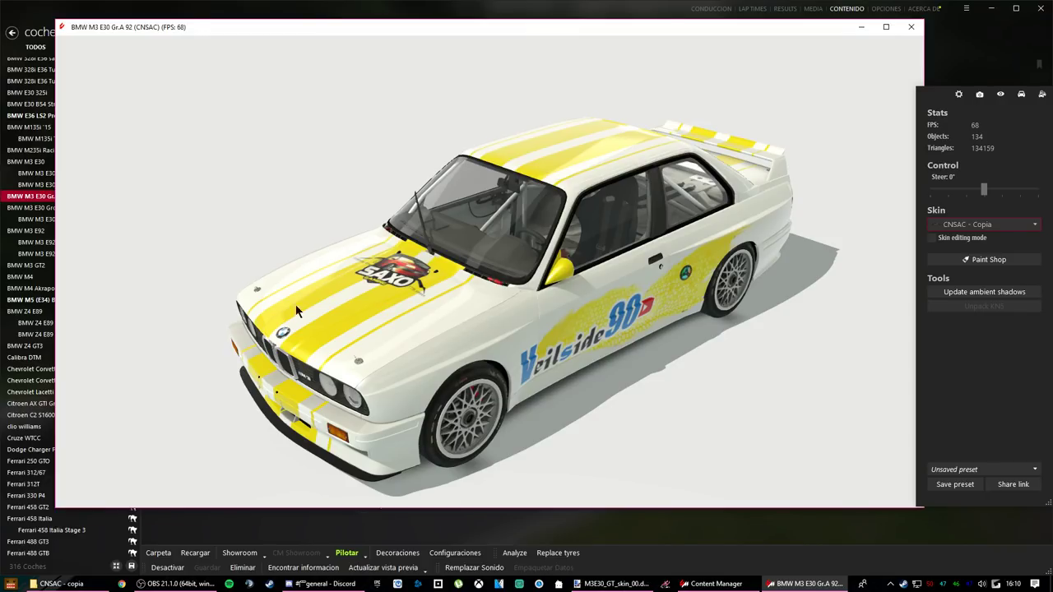
click(613, 584)
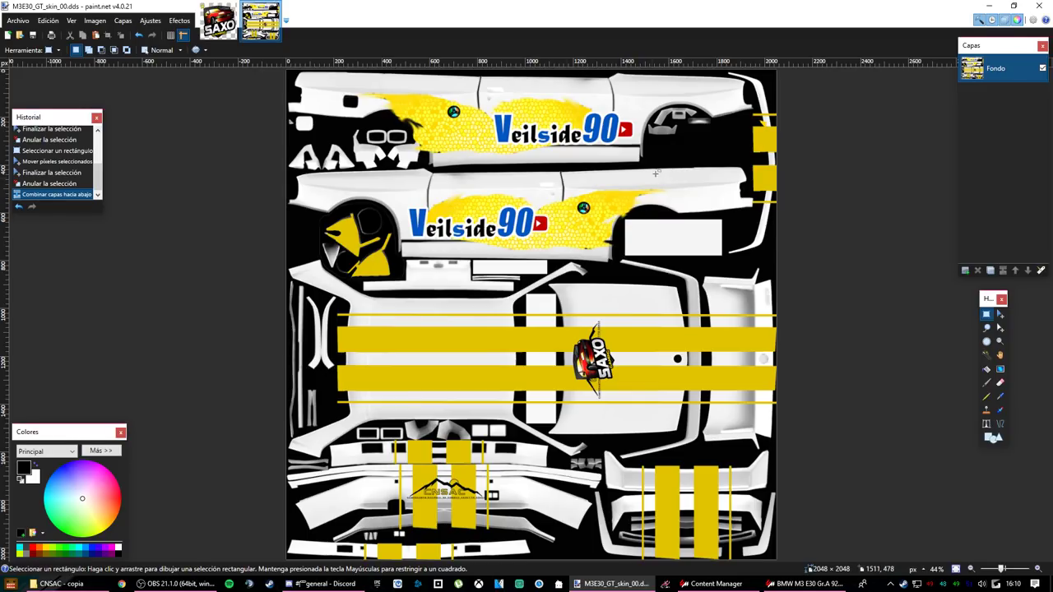
key(alt+Tab)
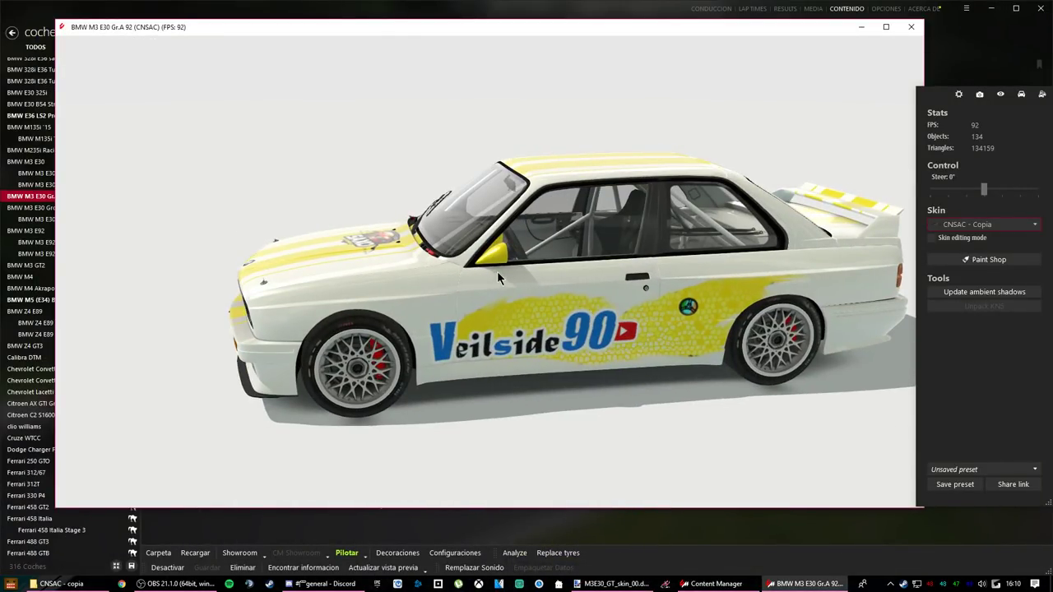
- Inspect the materials and textures used by the car's body, front tyre, rim and door in the showroom
click(403, 280)
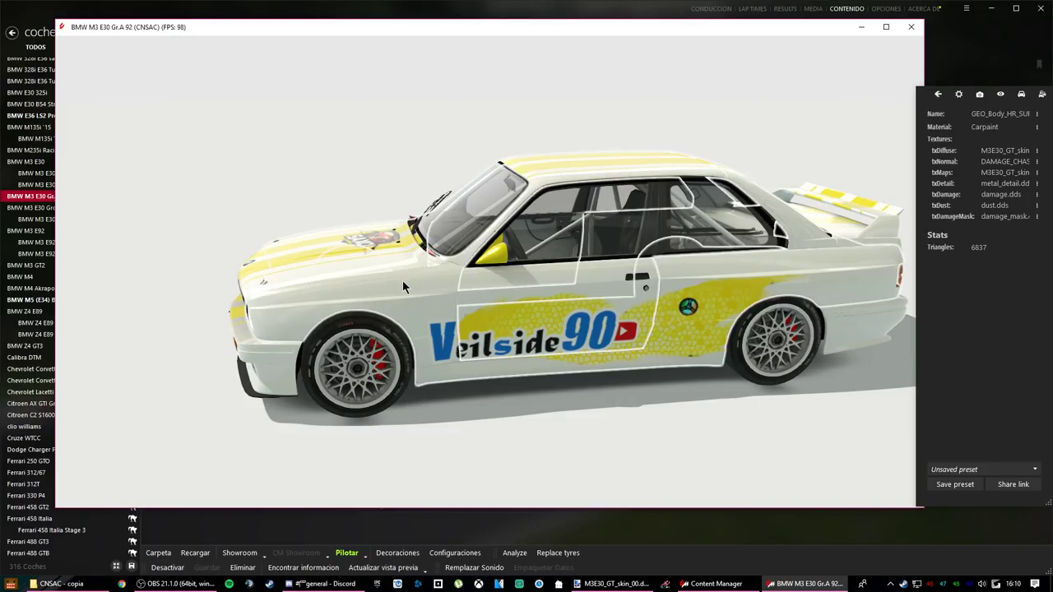
drag(359, 311, 432, 307)
click(443, 278)
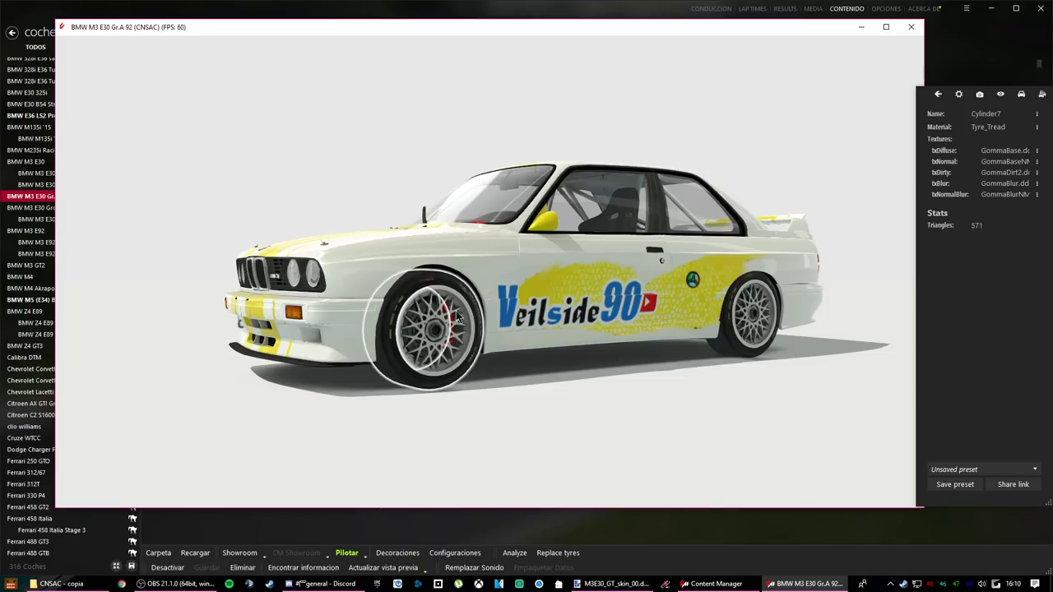
click(455, 328)
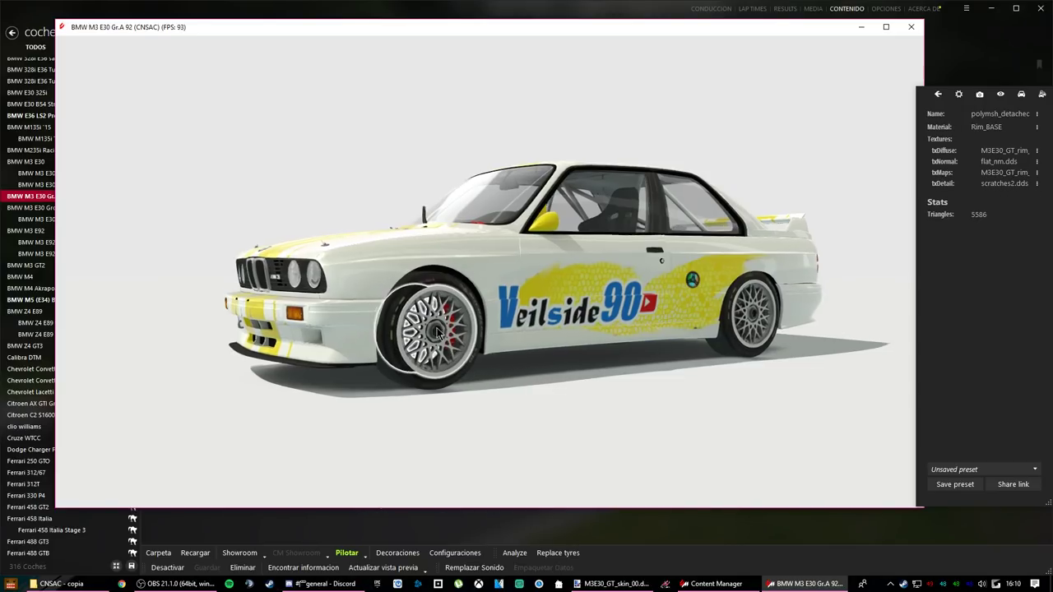
drag(436, 332, 514, 357)
click(633, 308)
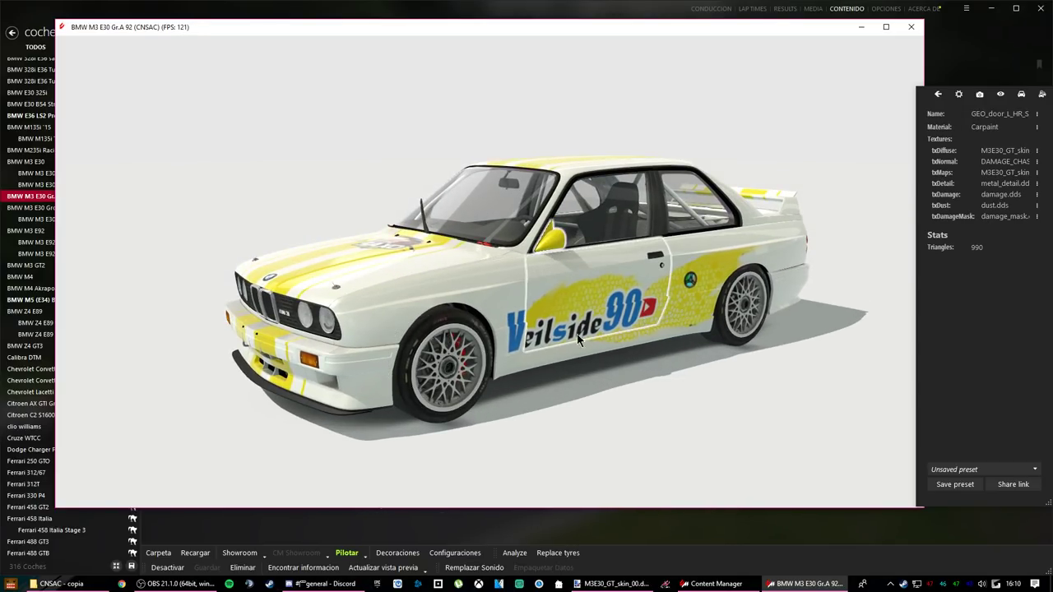
click(473, 306)
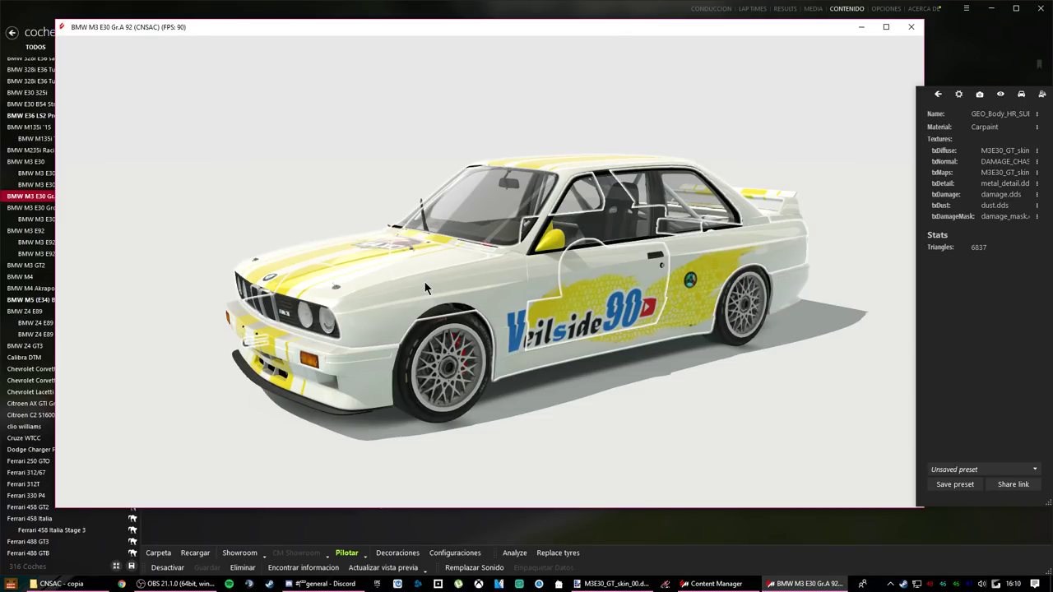
drag(340, 301, 525, 315)
drag(375, 323, 997, 138)
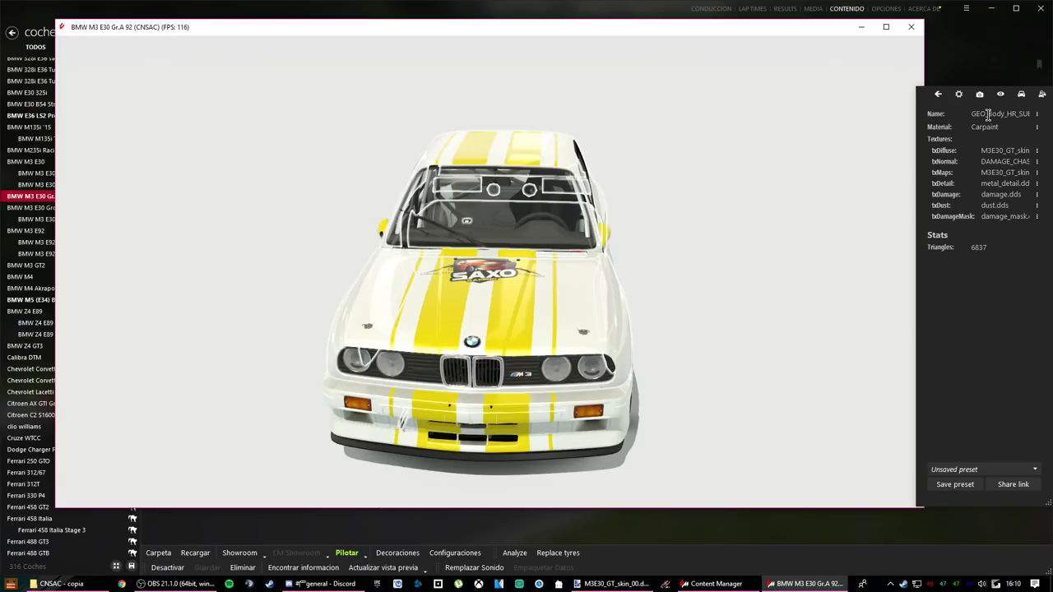
drag(724, 243, 568, 284)
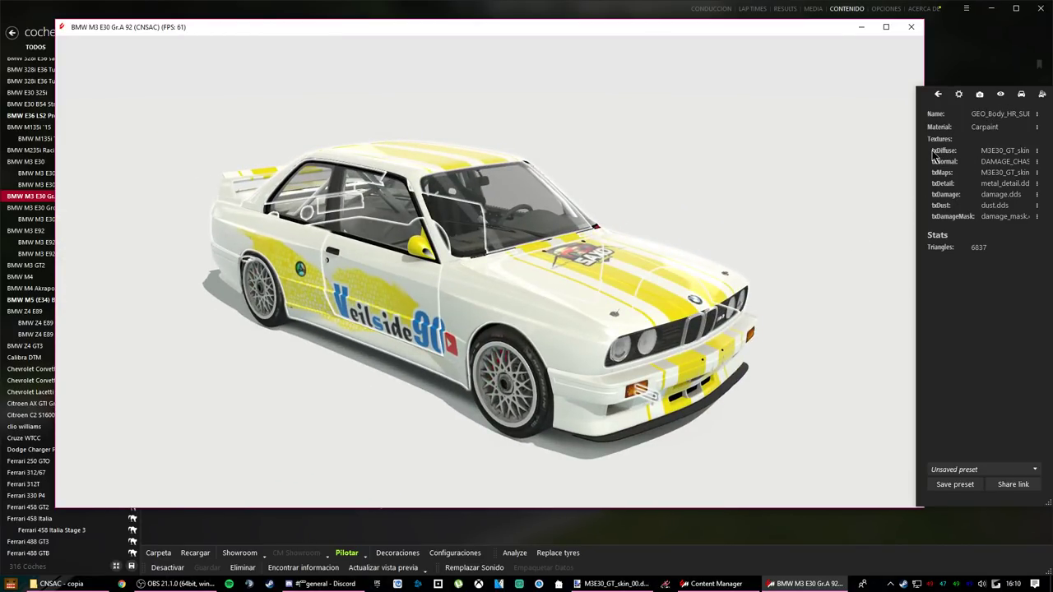
- Open the body's txDiffuse texture details, calculate its AO map with the Body preset, and compare it with the original texture
click(1036, 154)
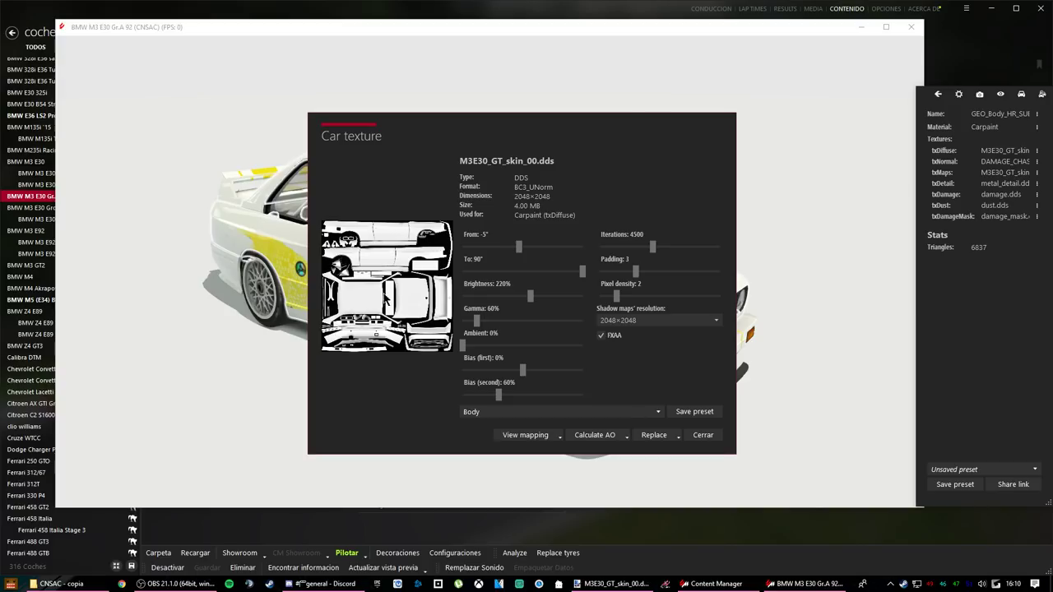
click(599, 440)
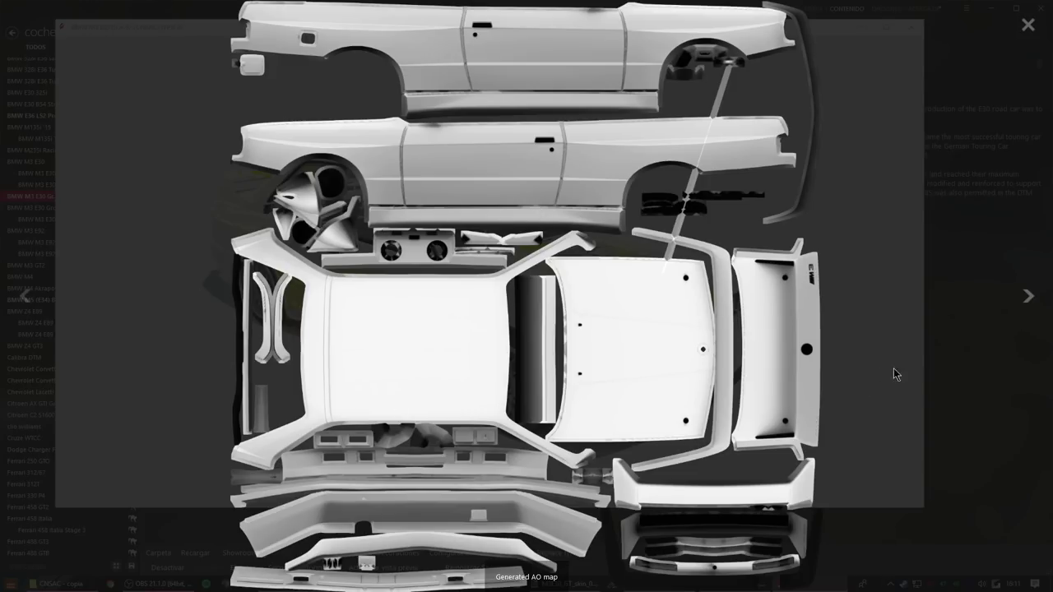
click(1038, 365)
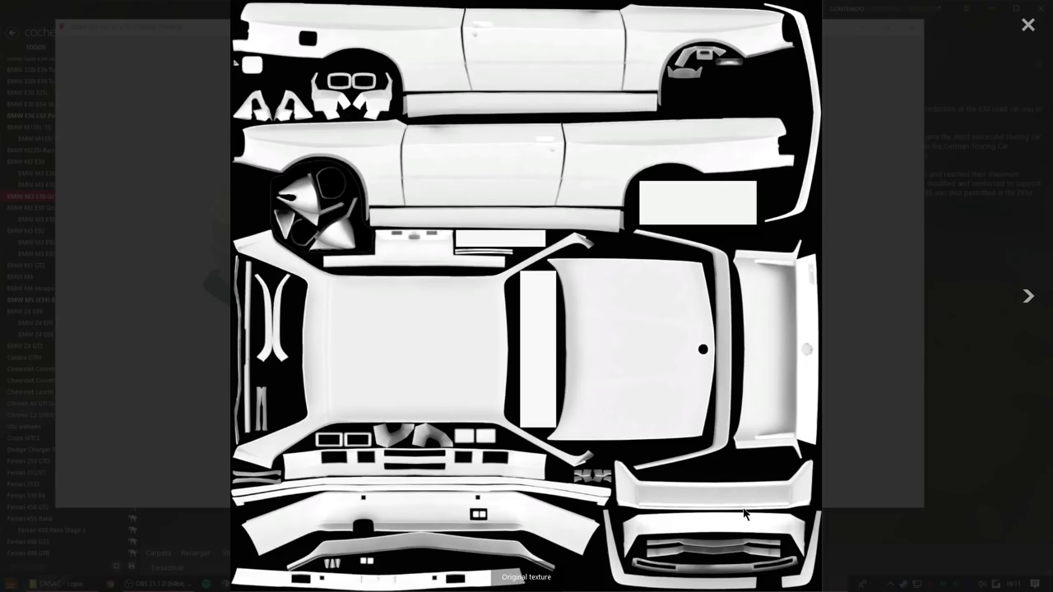
click(25, 298)
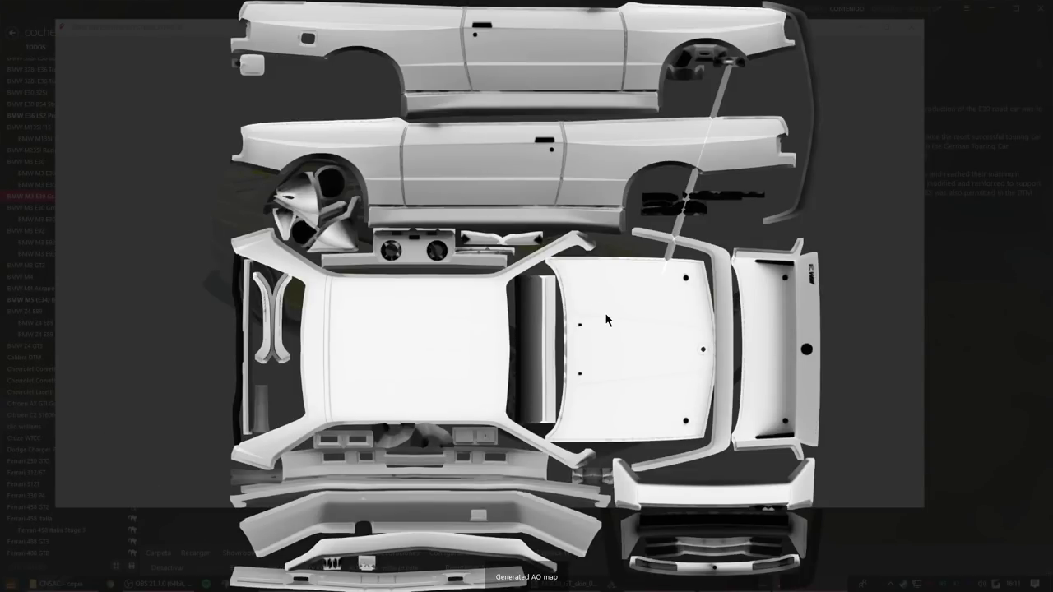
- Try exporting the generated AO map to the car's skins folder, cancel, and close the texture details
mouse_move(1035, 581)
click(1029, 568)
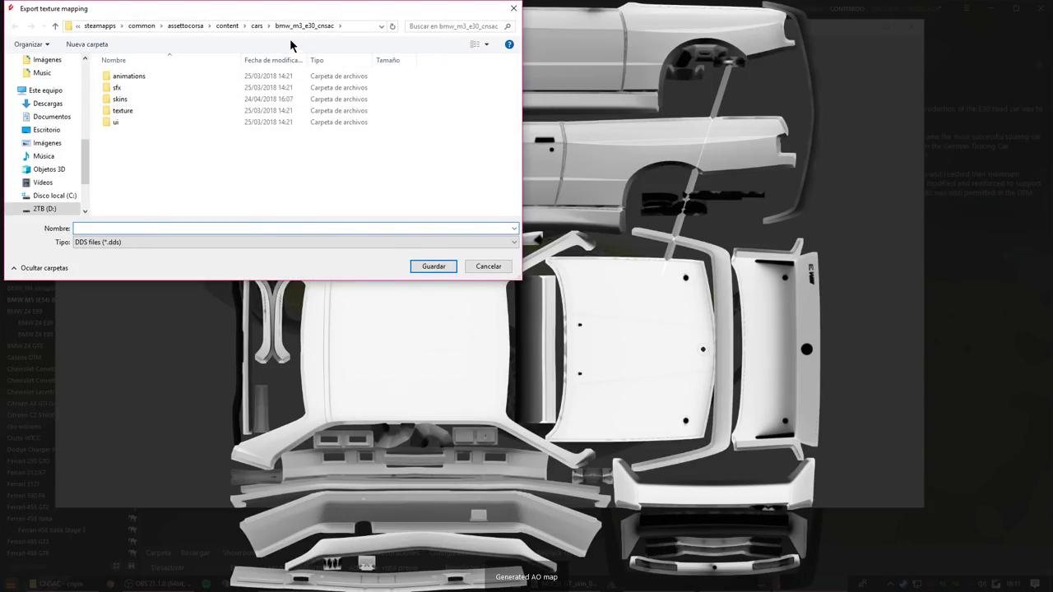
double_click(123, 100)
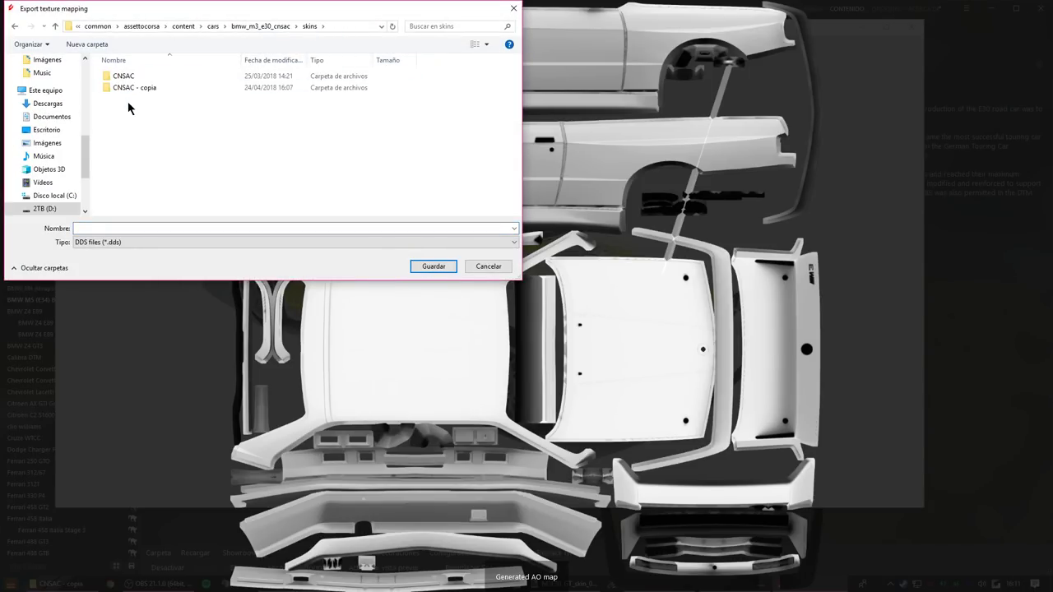
click(489, 267)
click(1029, 25)
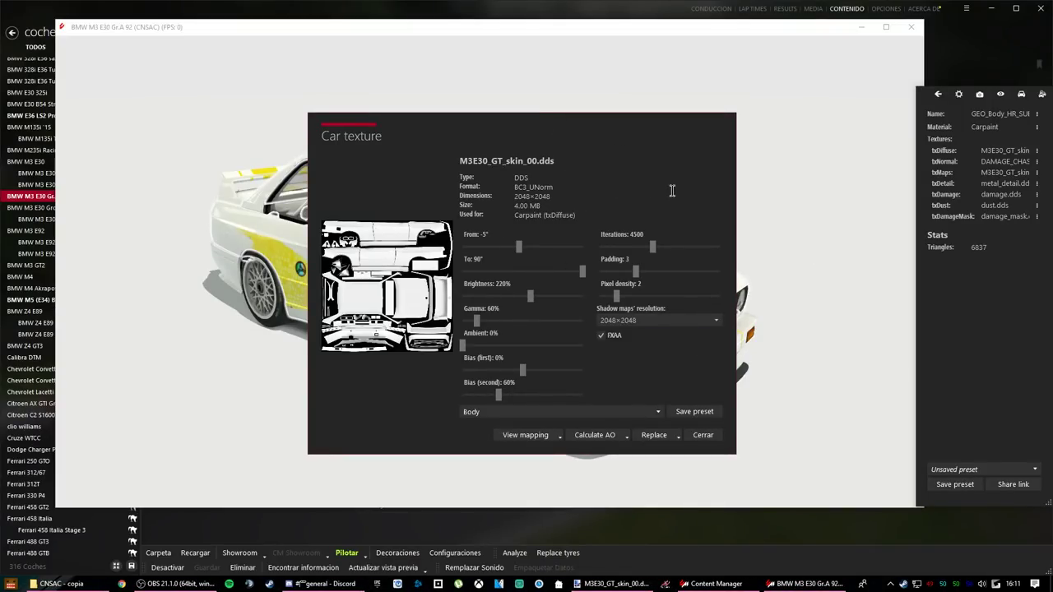
click(700, 435)
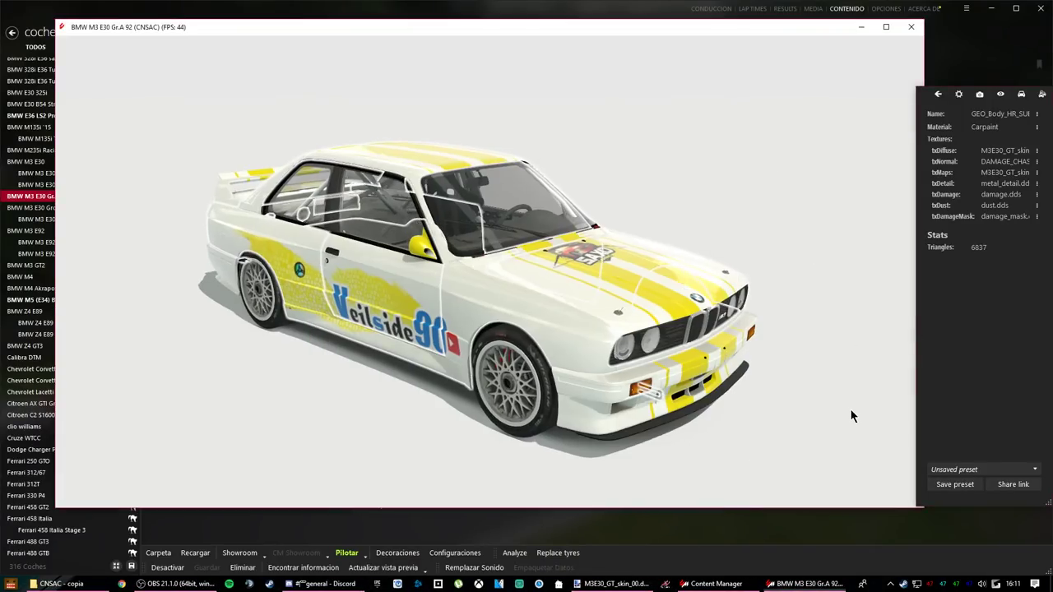
drag(810, 207, 444, 261)
click(391, 273)
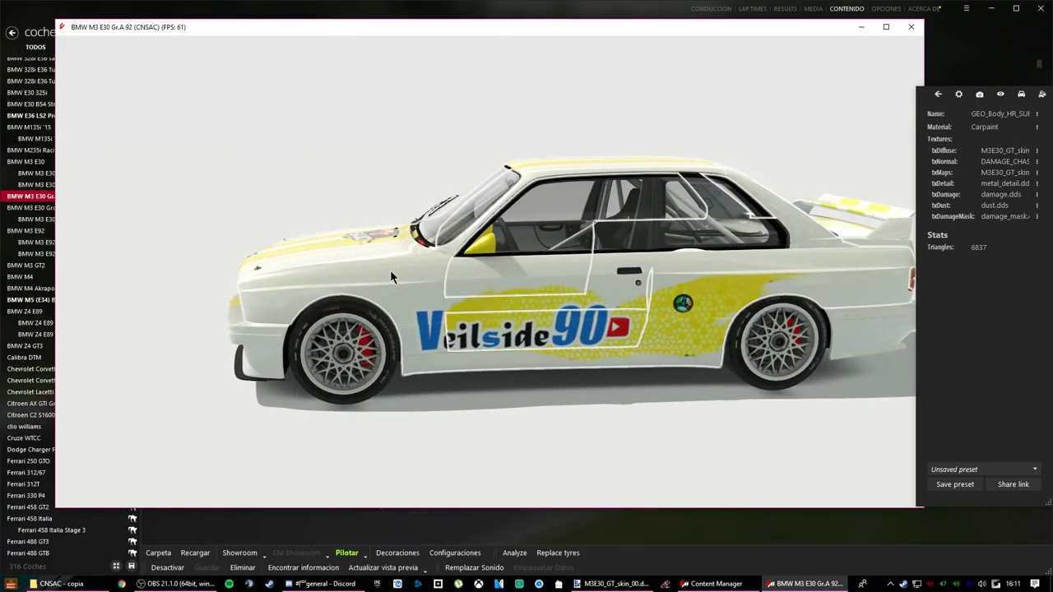
- Open the body's txDiffuse texture details, copy the texture name M3E30_GT_skin_00.dds, and calculate its AO map with the Body preset
click(1038, 151)
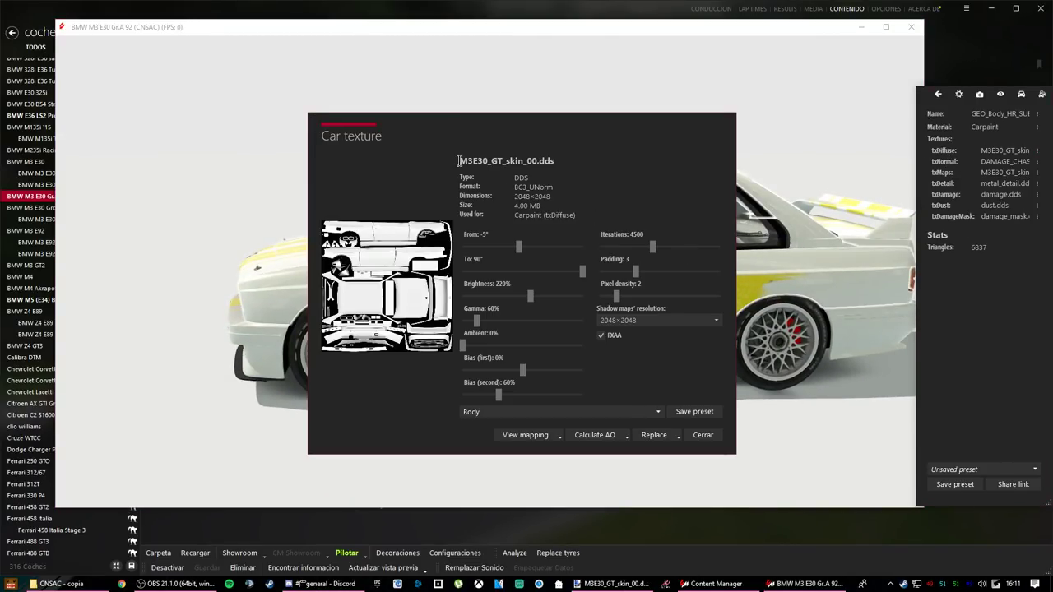
double_click(492, 161)
key(ctrl+c)
click(595, 435)
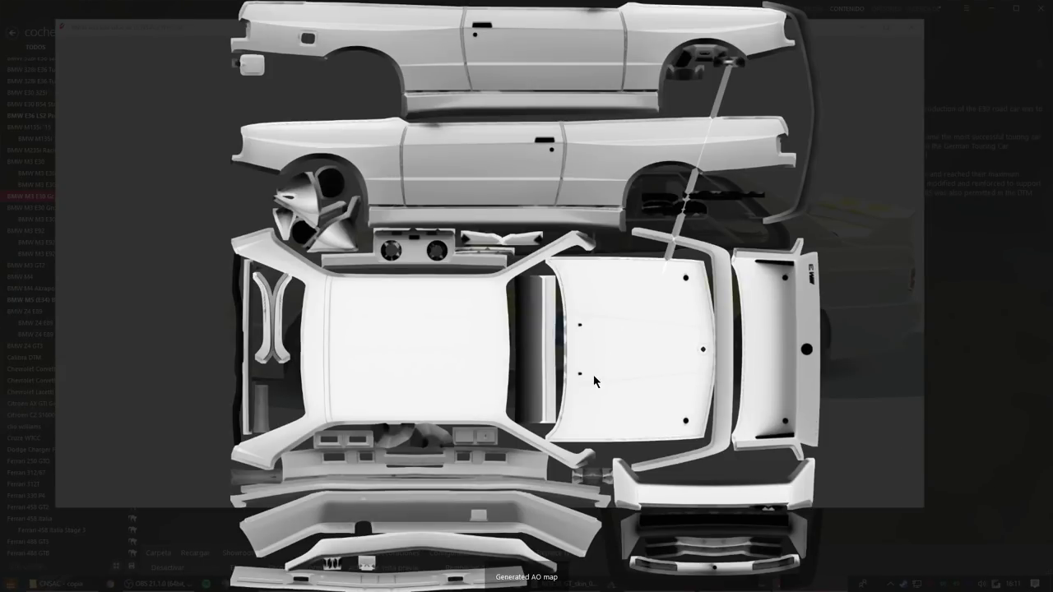
- Export the generated AO map as PNG file M3E30_GT_skin_00 into the skins folder CNSAC - copia, and close the texture details
click(1031, 567)
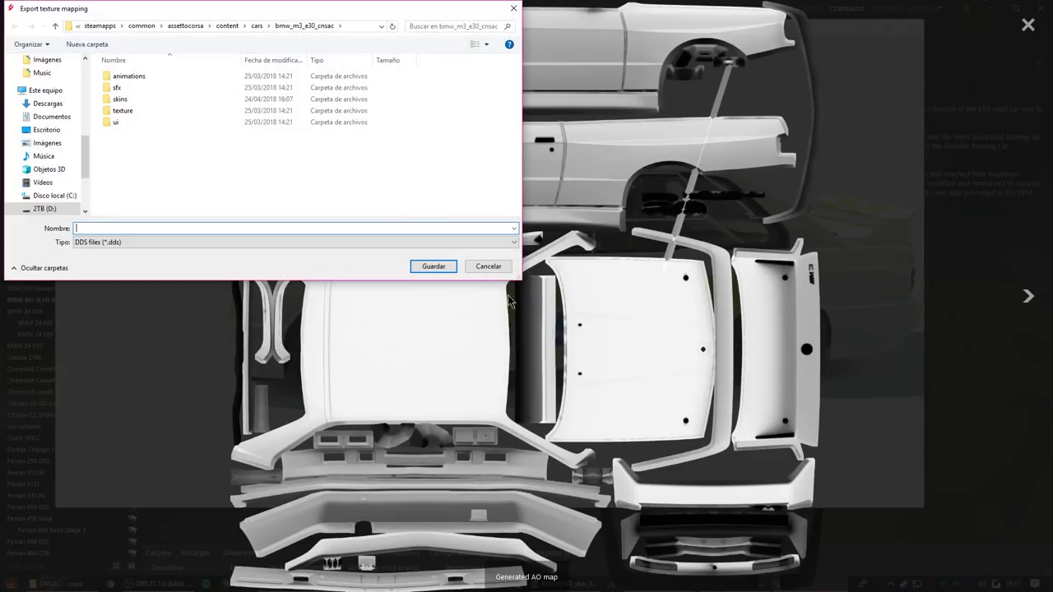
double_click(135, 99)
double_click(156, 87)
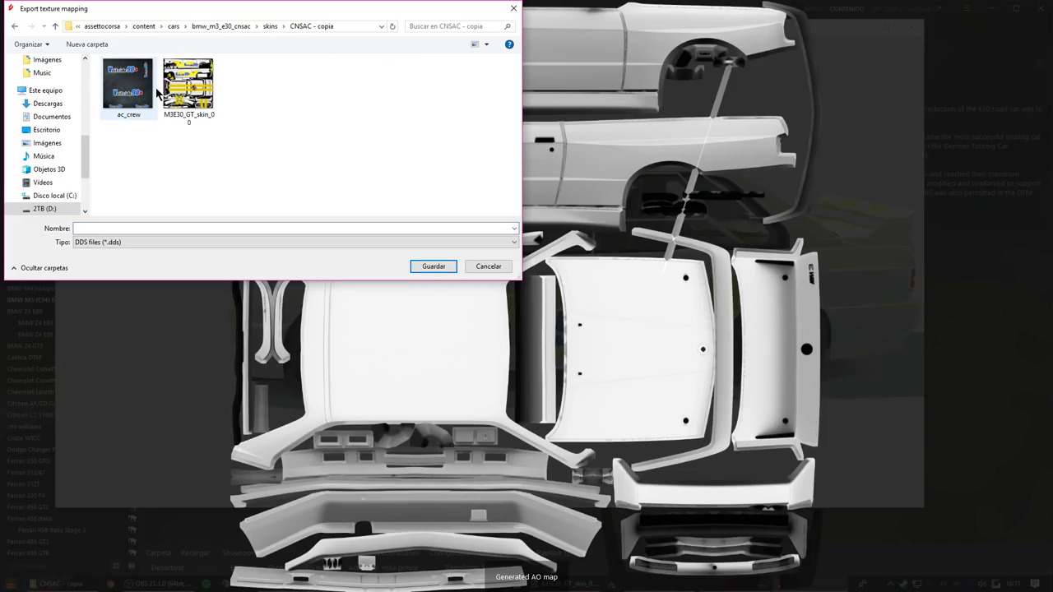
click(119, 241)
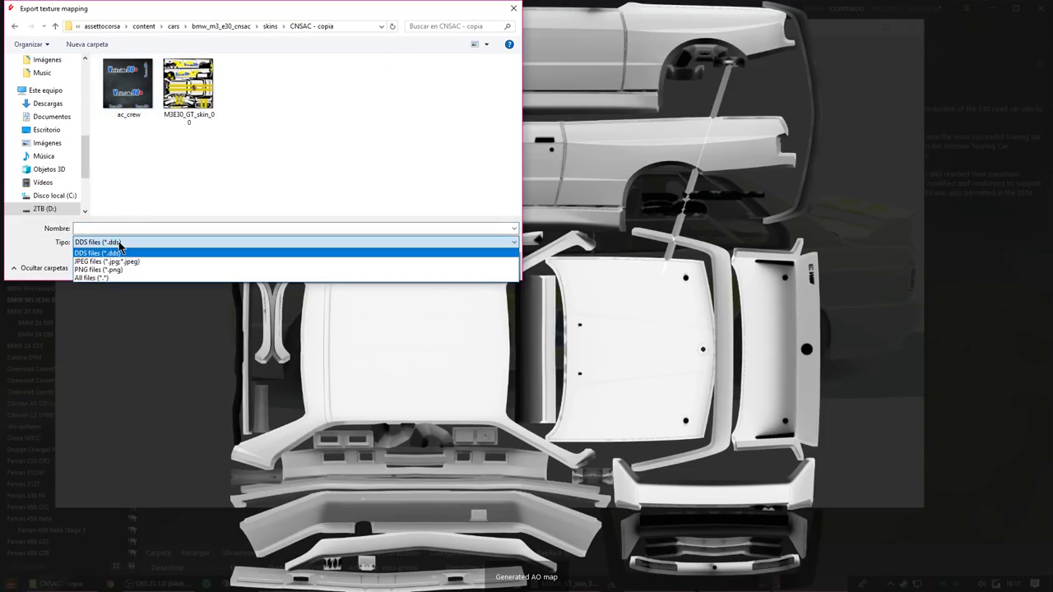
click(123, 270)
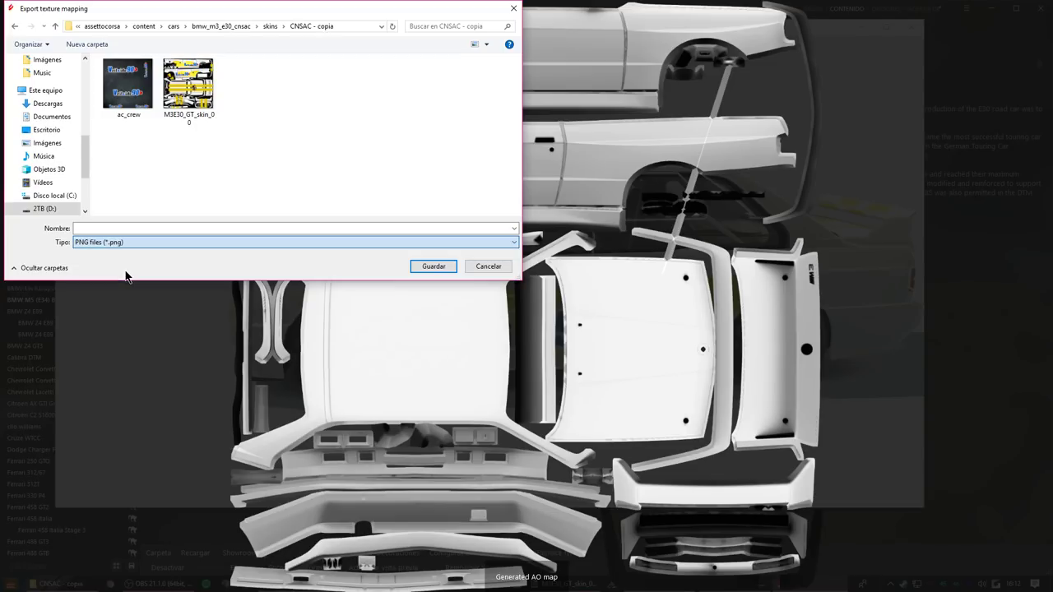
click(123, 228)
key(ctrl+v)
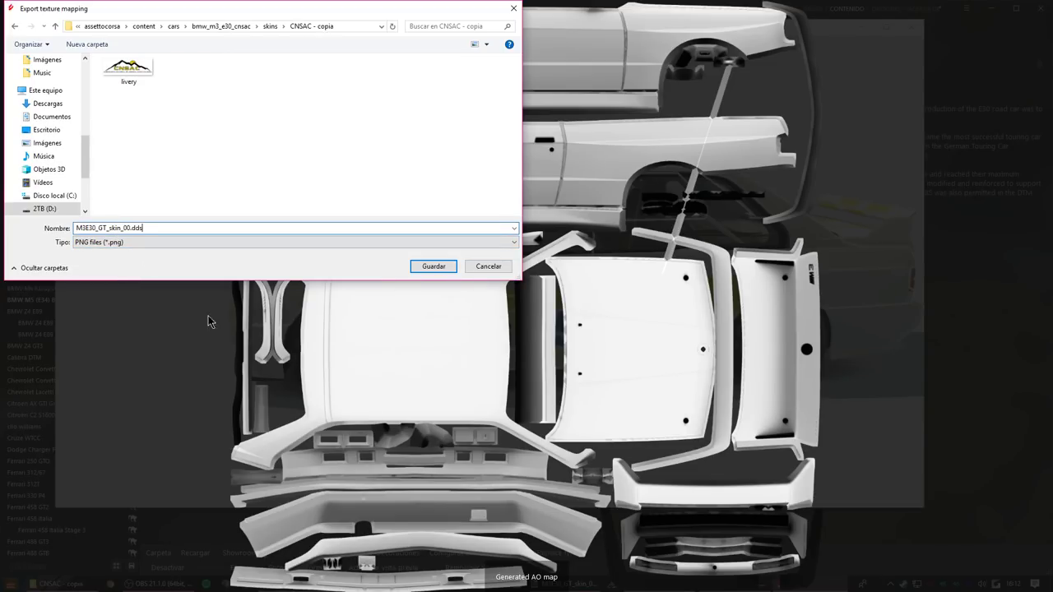
key(BackSpace)
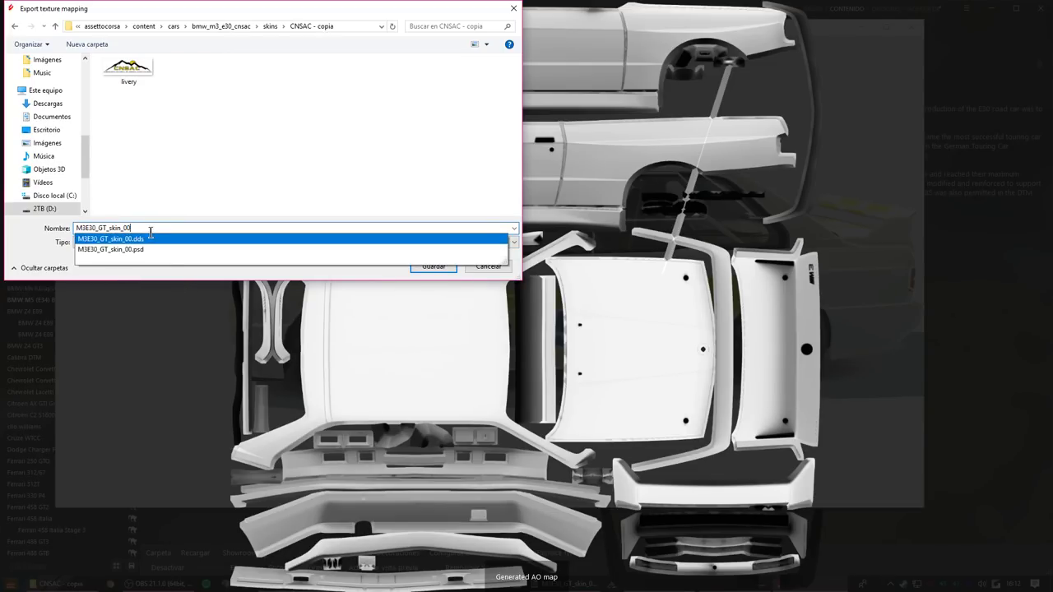
key(Escape)
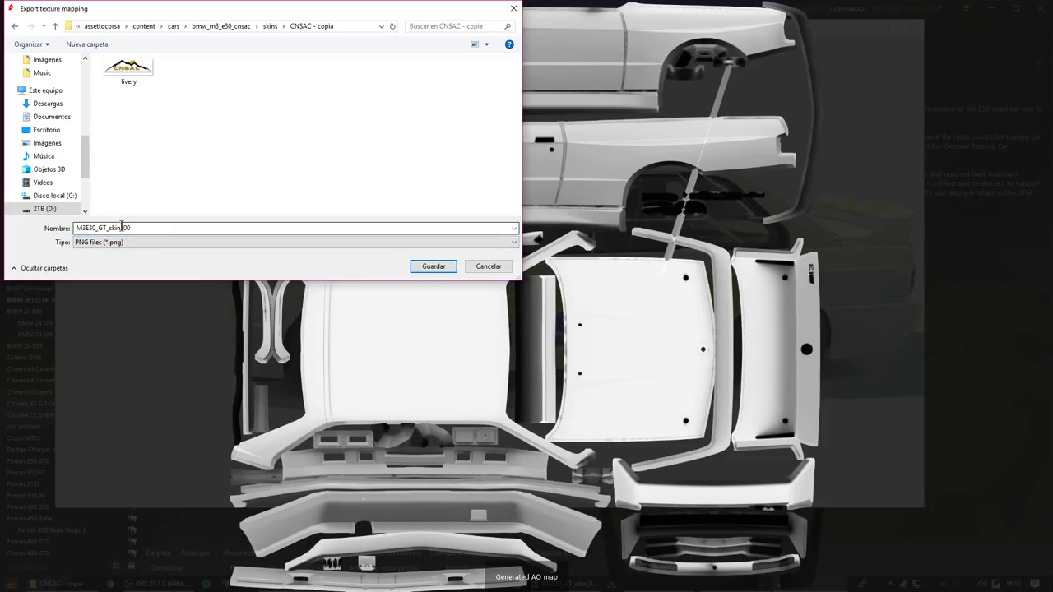
click(435, 270)
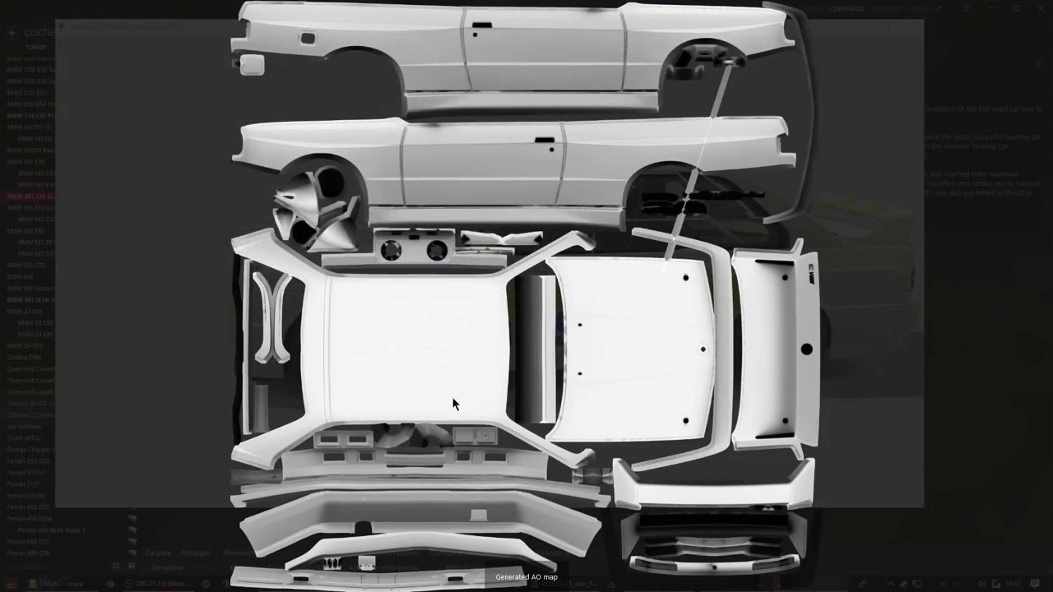
click(1028, 25)
click(706, 437)
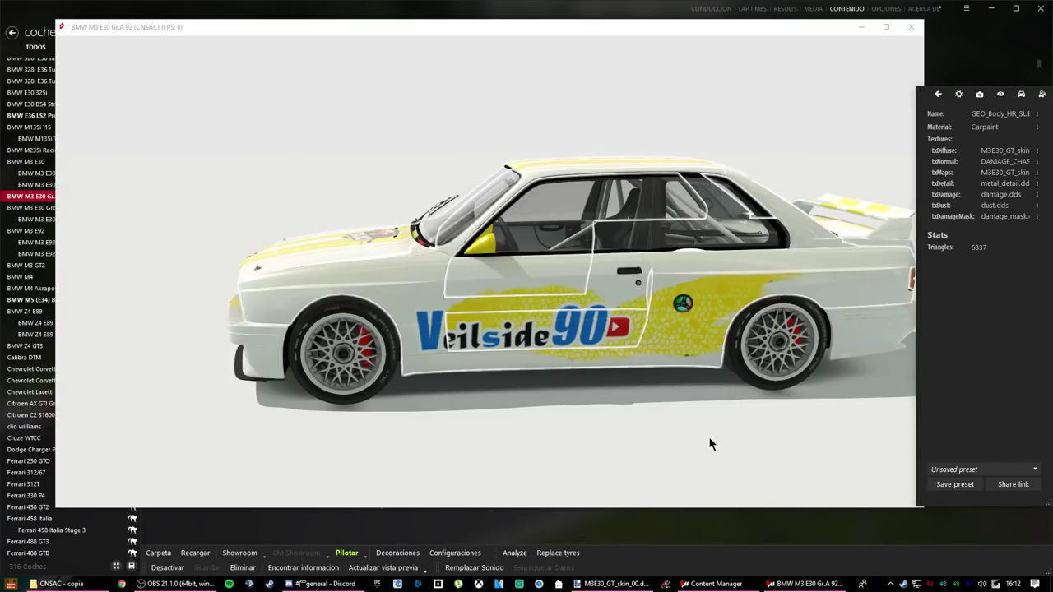
- Switch to the CNSAC - copia folder in File Explorer and open the exported M3E30_GT_skin_00 PNG in paint.net
click(1003, 10)
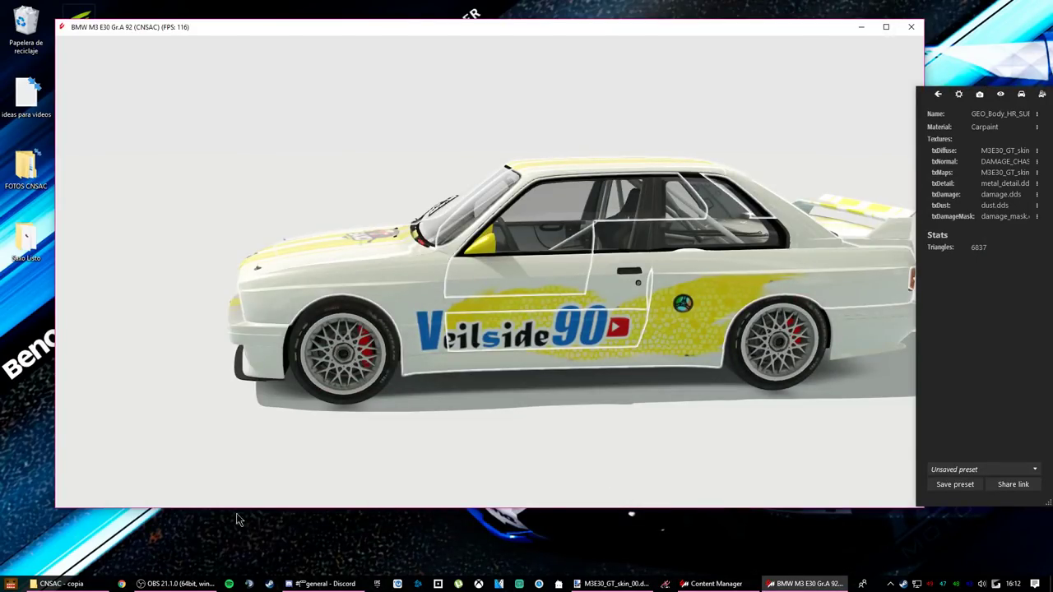
click(82, 586)
click(484, 157)
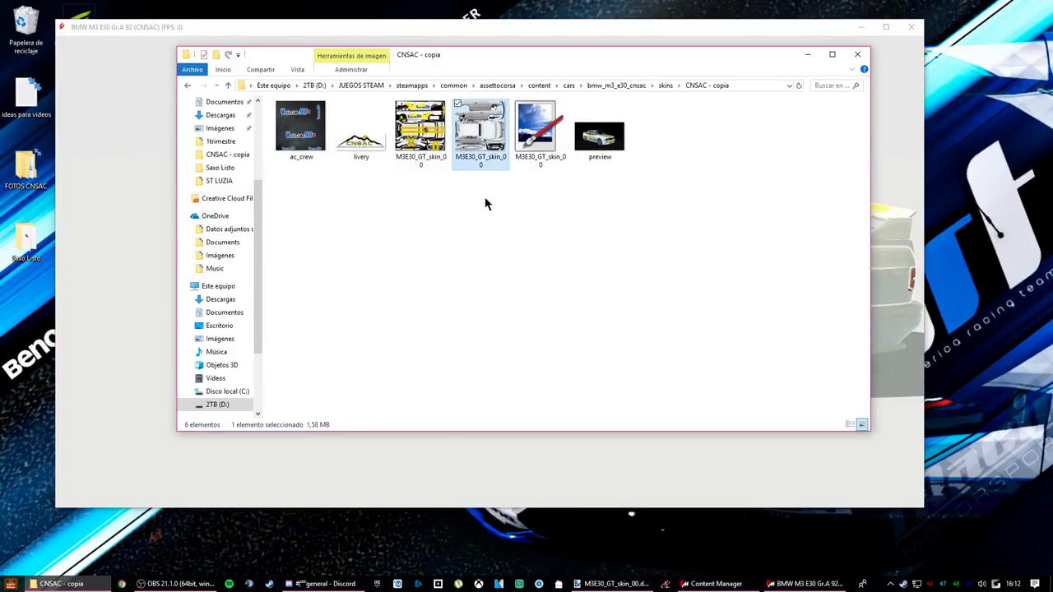
double_click(486, 134)
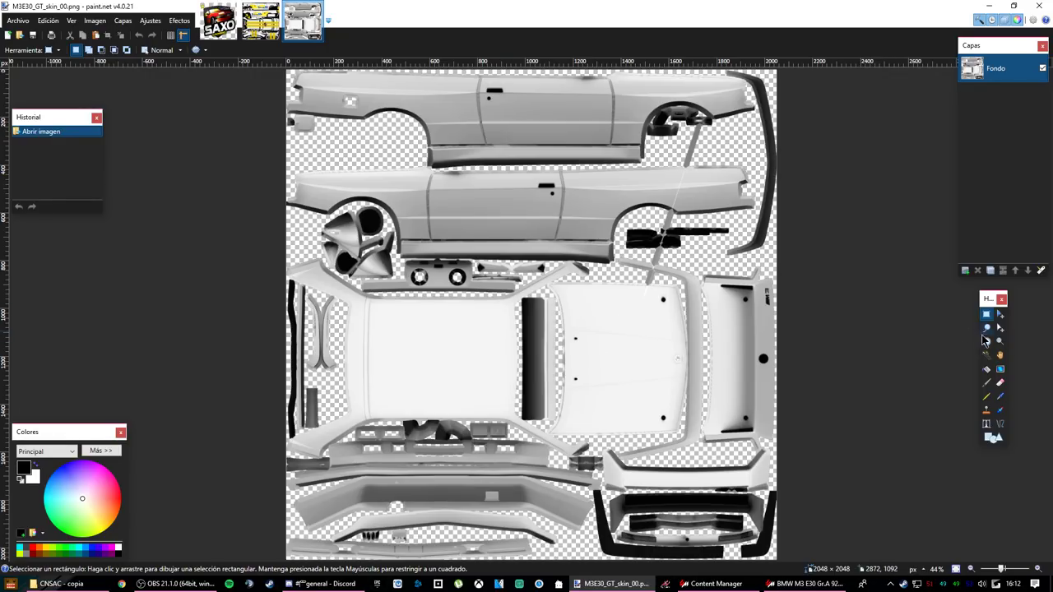
- Cover the entire body texture with a solid red filled rectangle
click(987, 372)
click(121, 496)
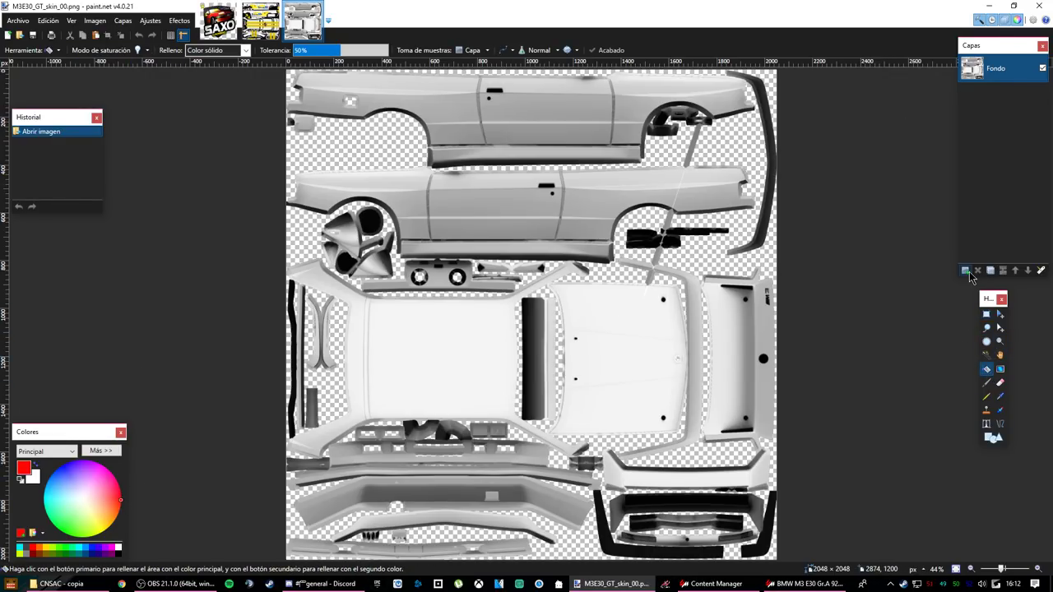
click(986, 314)
click(994, 437)
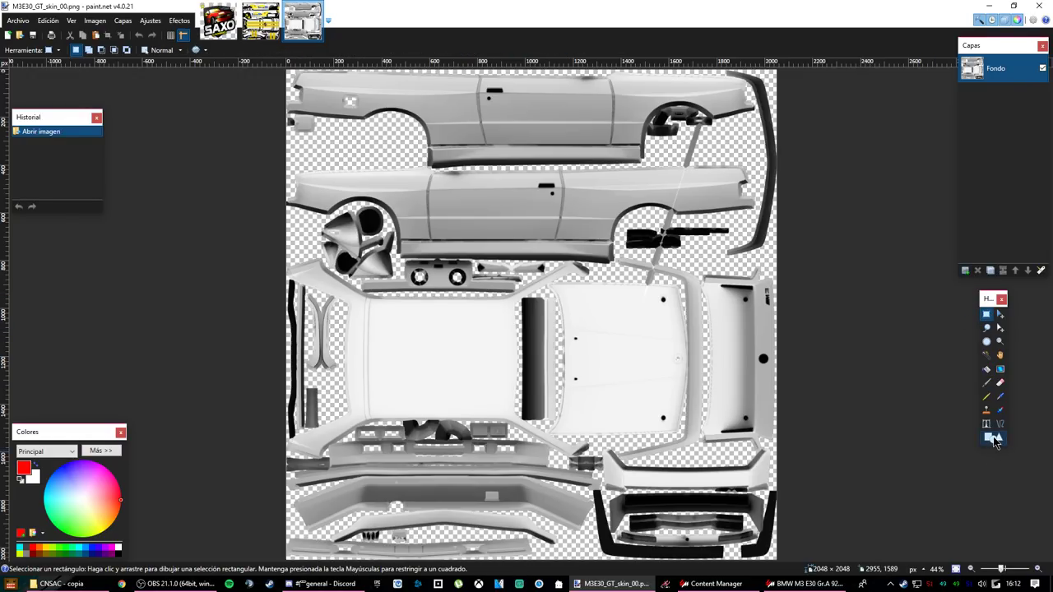
mouse_move(271, 71)
mouse_down()
mouse_move(576, 91)
mouse_move(890, 247)
mouse_move(890, 561)
mouse_up()
click(129, 49)
click(138, 71)
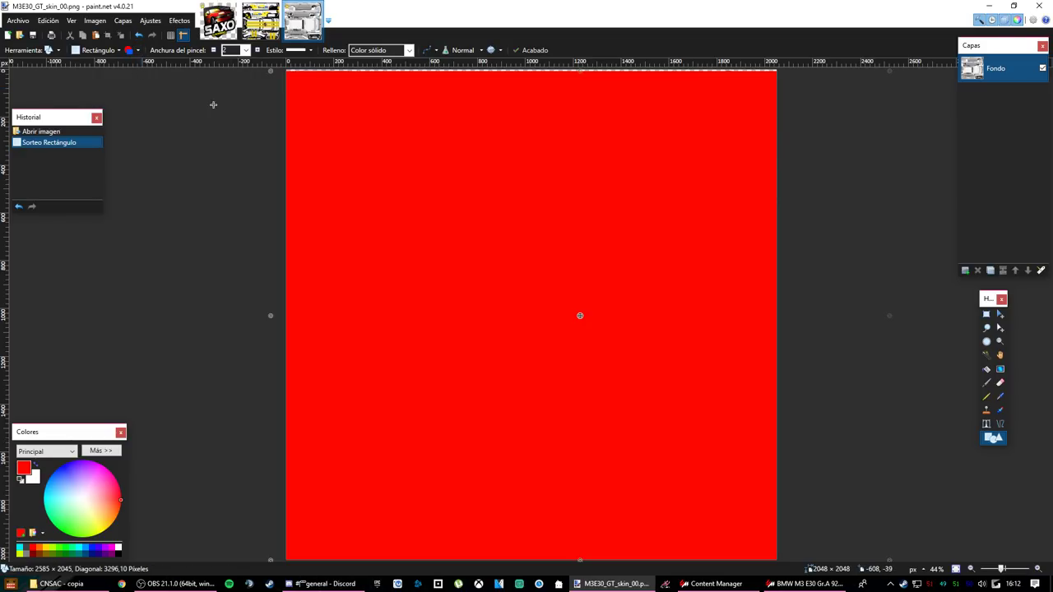
drag(581, 71, 580, 520)
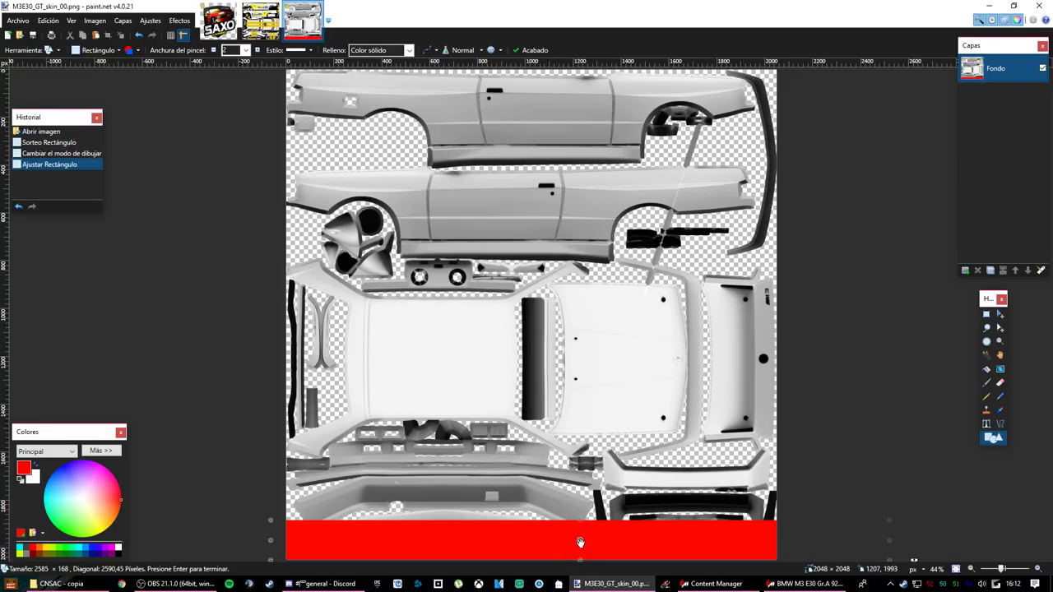
drag(580, 522, 581, 34)
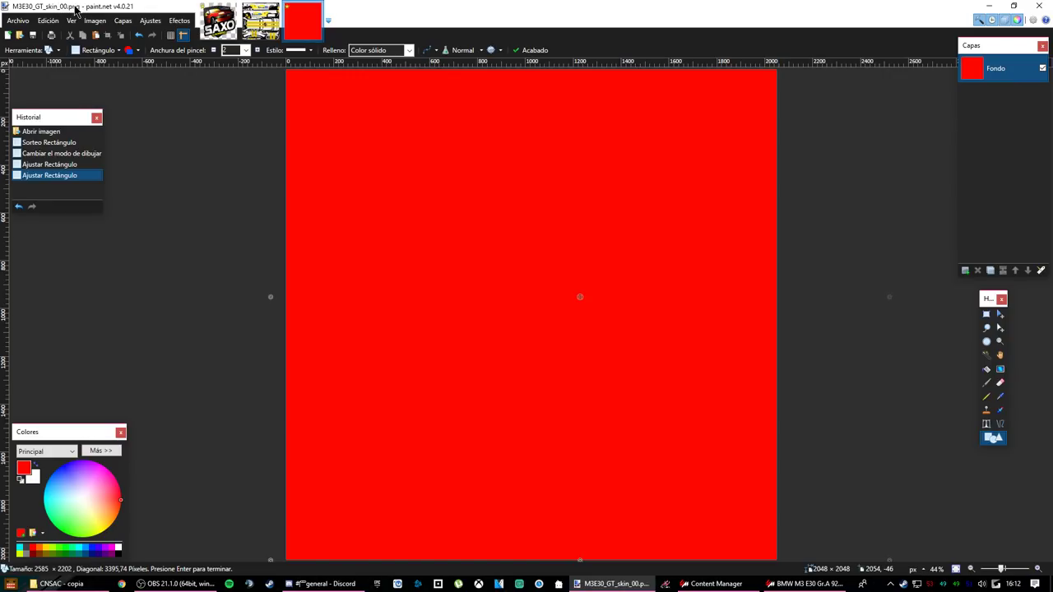
- Save the red texture as M3E30_GT_skin_00 in DDS format with DXT1 compression, overwriting the existing skin file
click(18, 20)
click(37, 119)
click(130, 253)
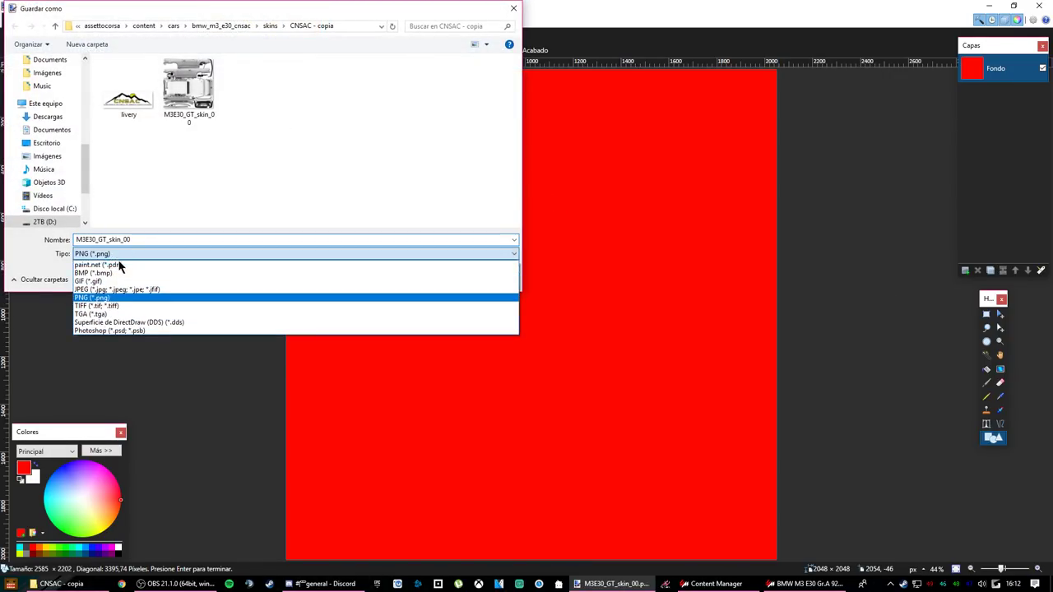
click(156, 324)
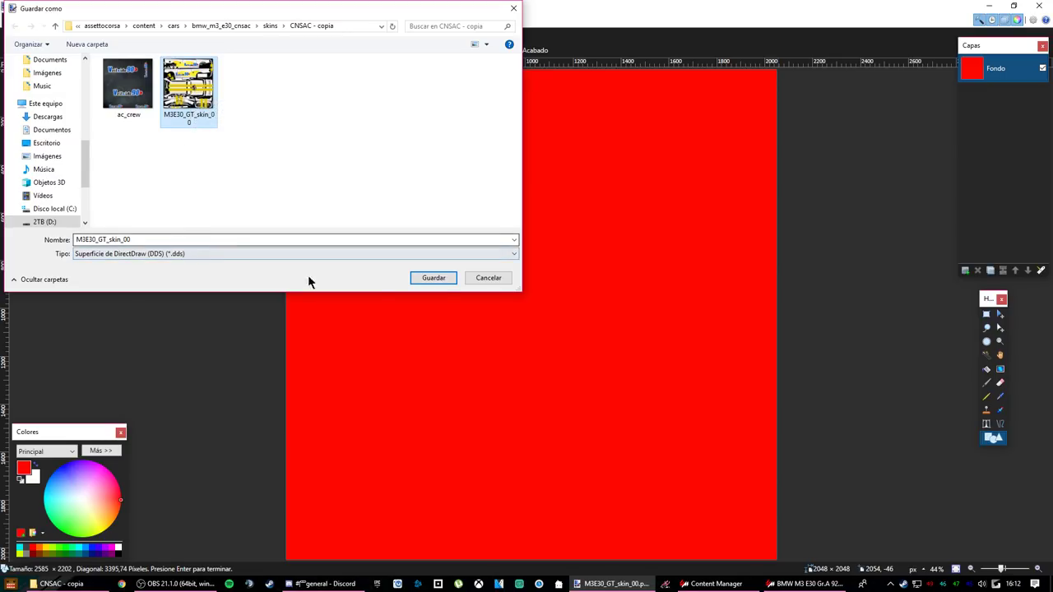
click(440, 280)
click(550, 295)
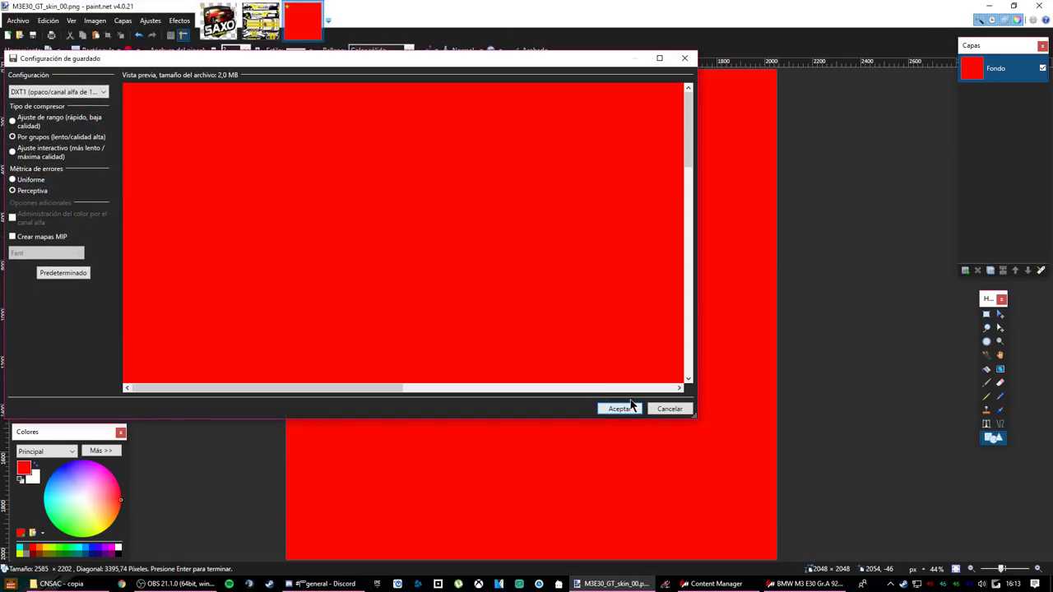
click(617, 406)
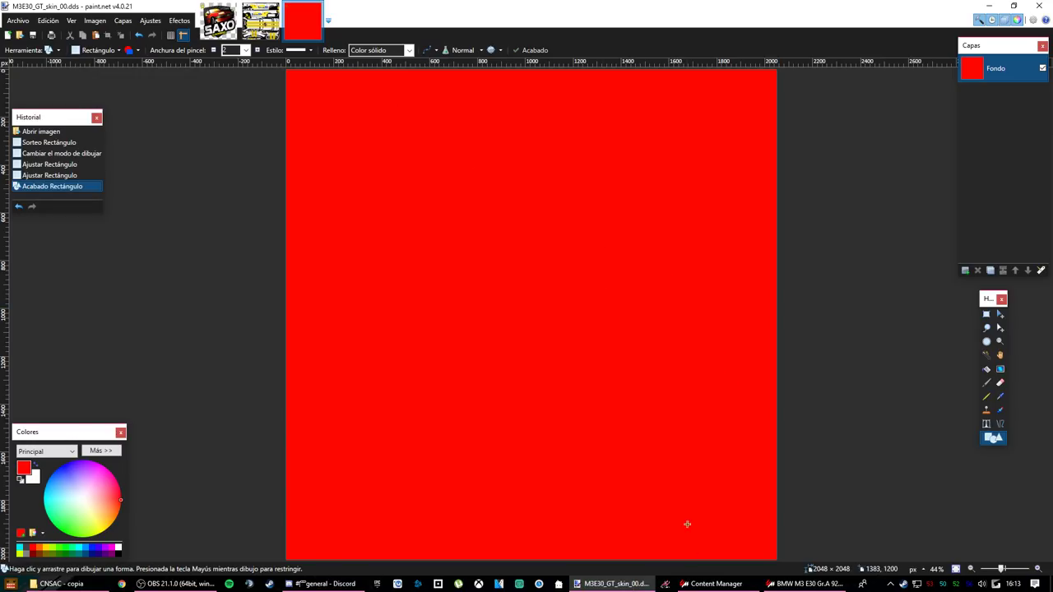
- Switch to the Content Manager showroom and examine the car body with the red texture from another angle
click(808, 584)
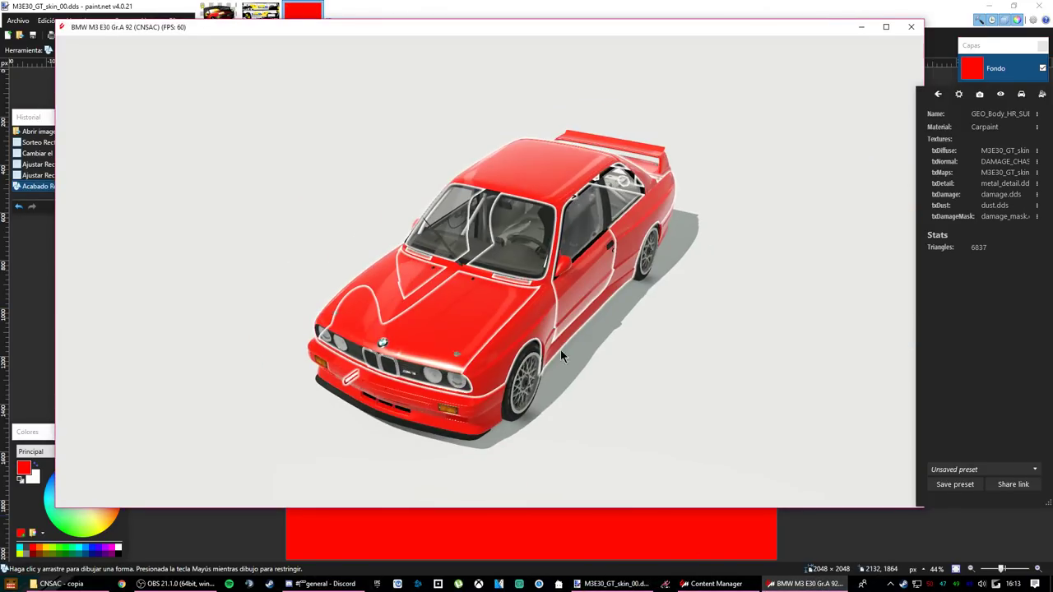
click(539, 336)
drag(501, 378, 524, 399)
- Select the front rim, open its txDiffuse texture details, copy the name M3E30_GT_rim_base, and calculate its AO map with the Body preset
click(467, 337)
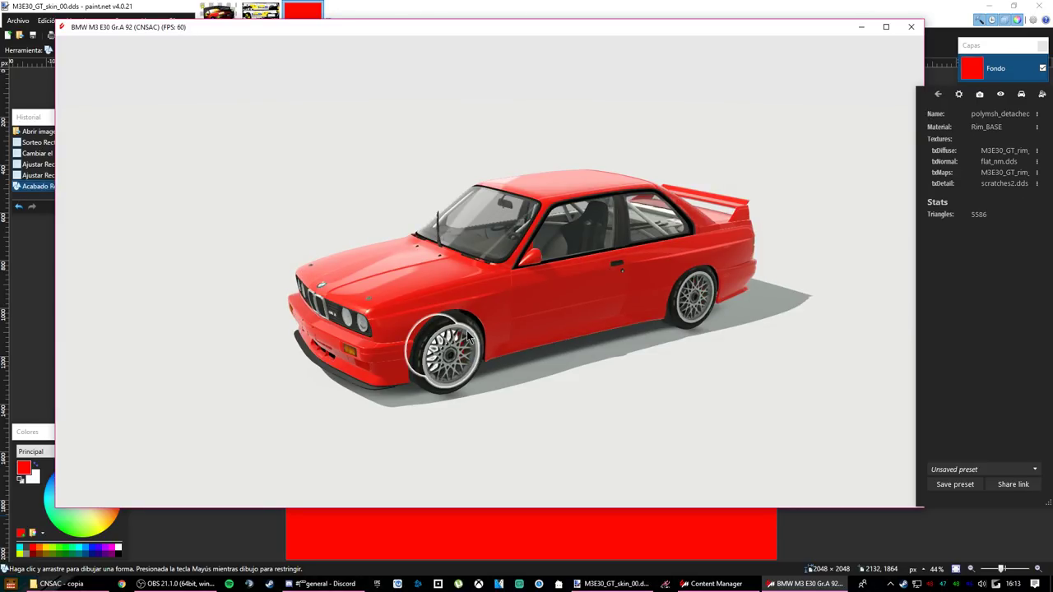
click(1036, 153)
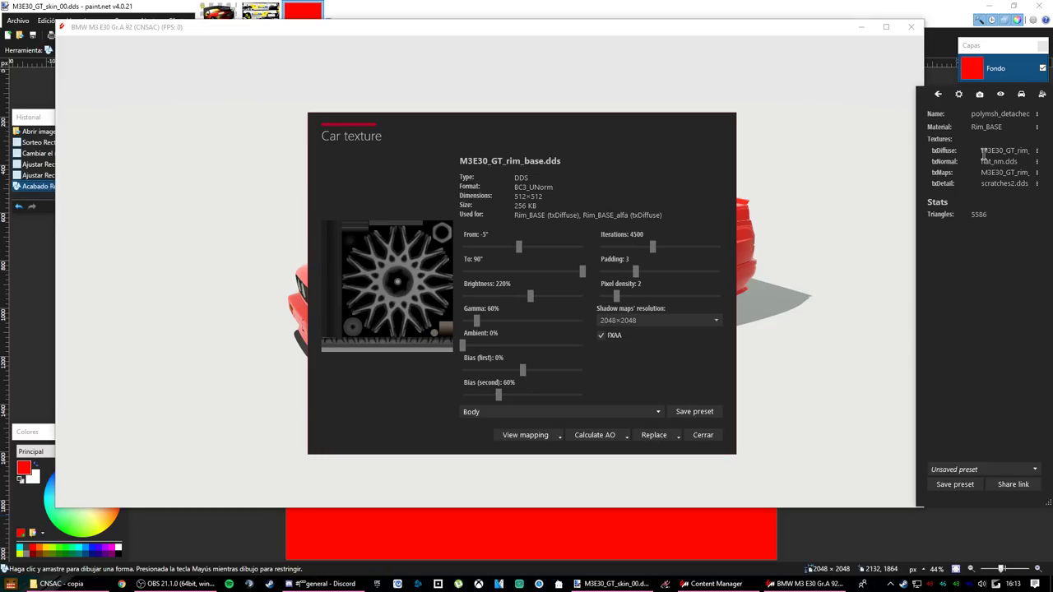
drag(459, 162, 544, 162)
key(ctrl+c)
click(612, 438)
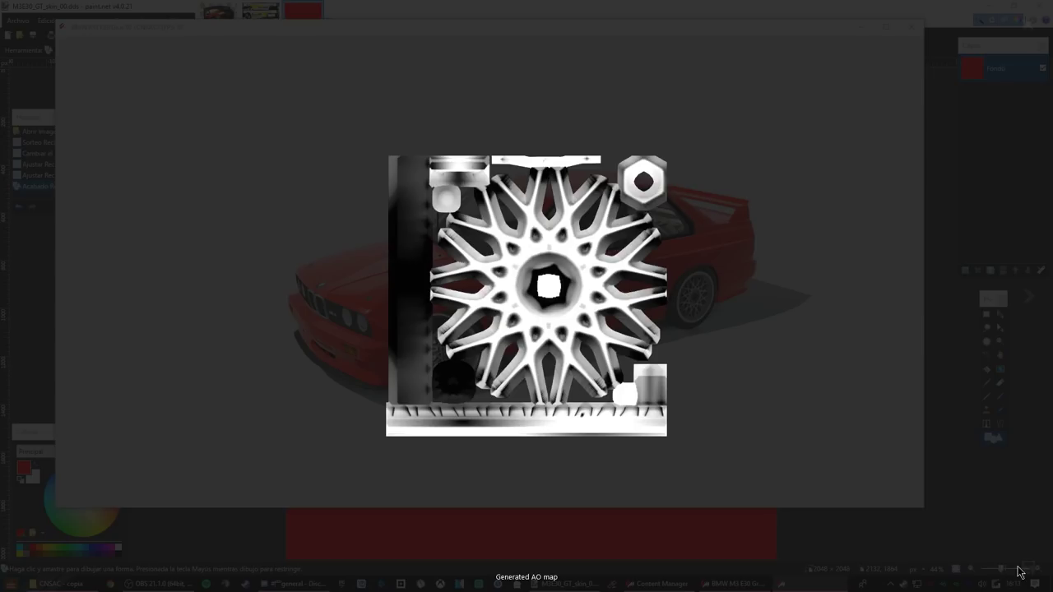
- Export the rim's AO map as PNG file M3E30_GT_rim_base into the skins folder CNSAC - copia, and close the texture details
click(1027, 568)
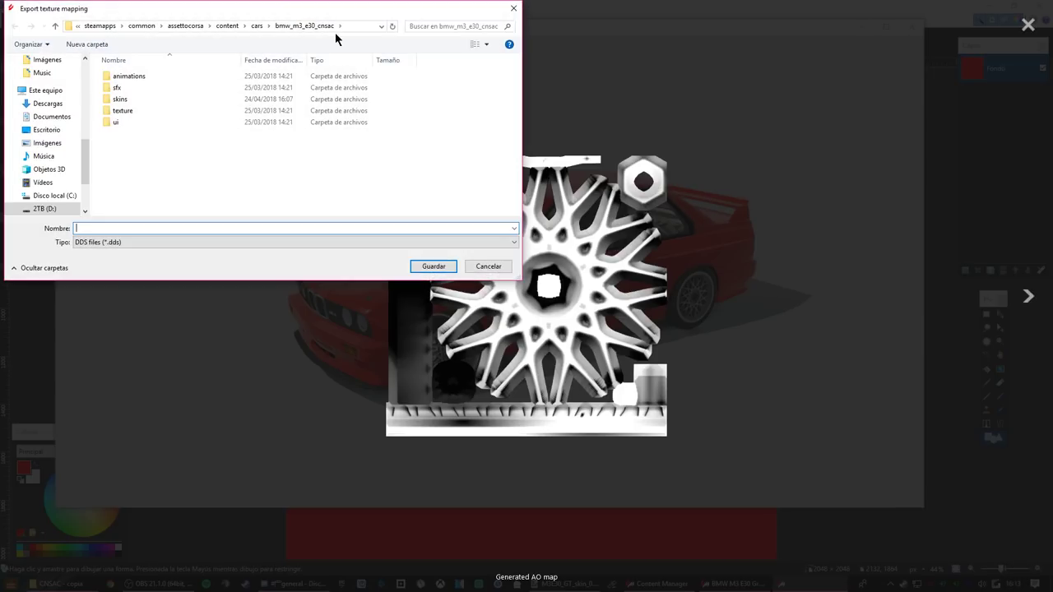
double_click(136, 98)
double_click(145, 88)
click(123, 242)
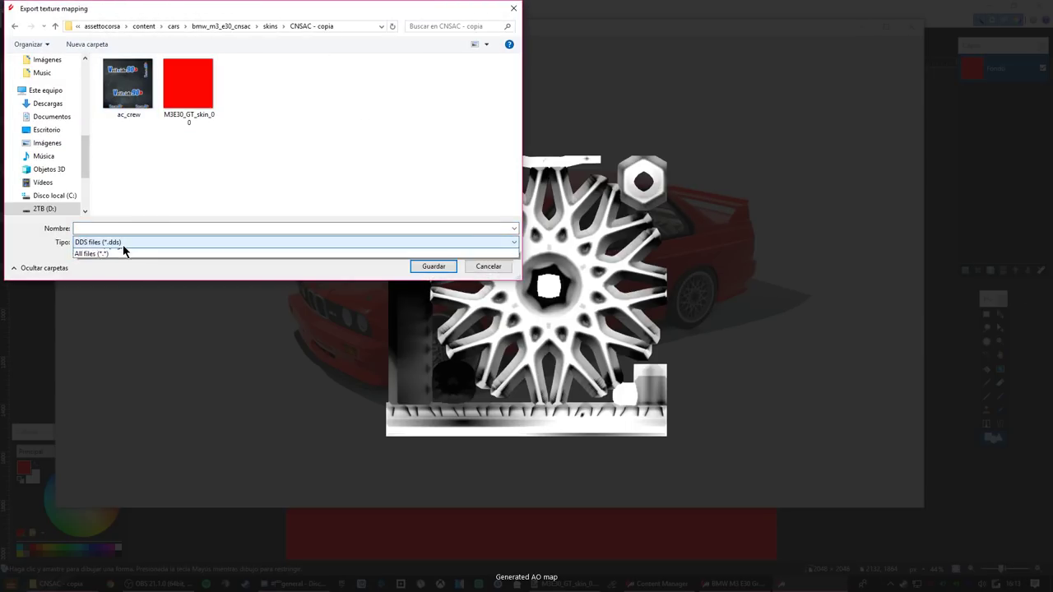
click(129, 268)
click(125, 229)
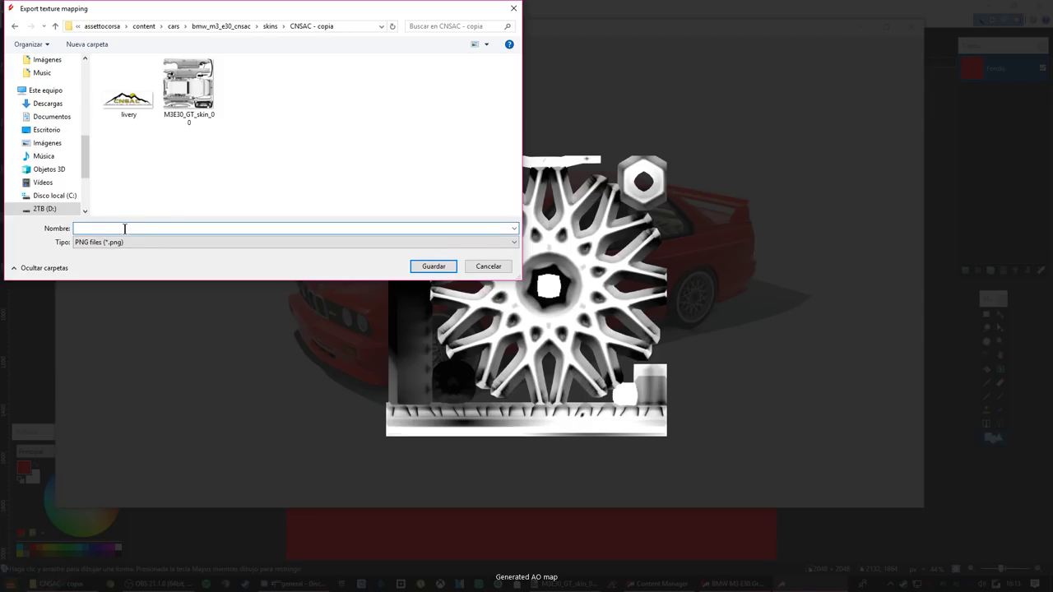
key(ctrl+v)
click(432, 267)
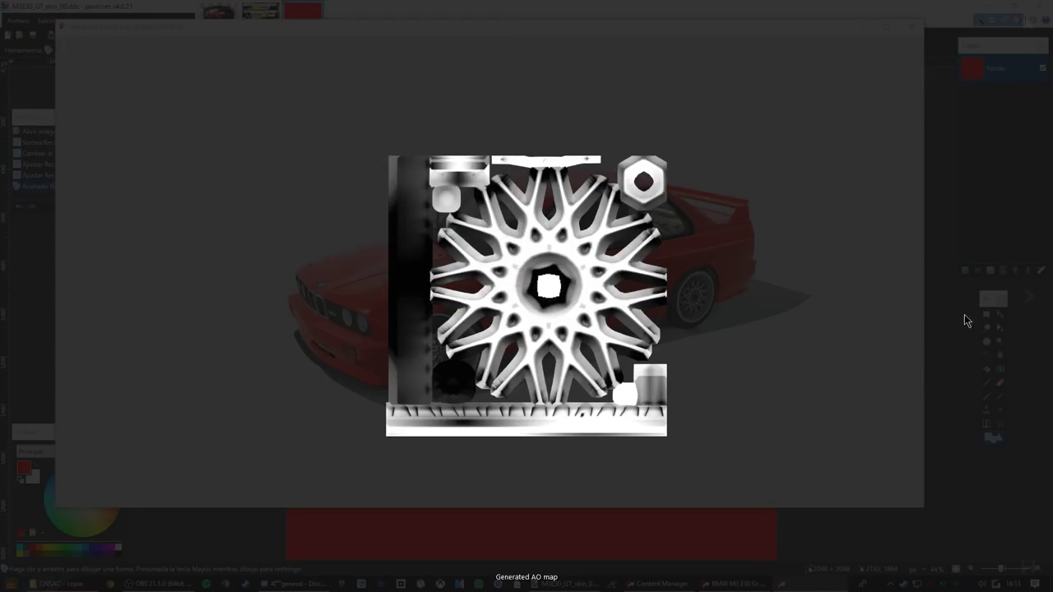
click(1027, 23)
click(704, 437)
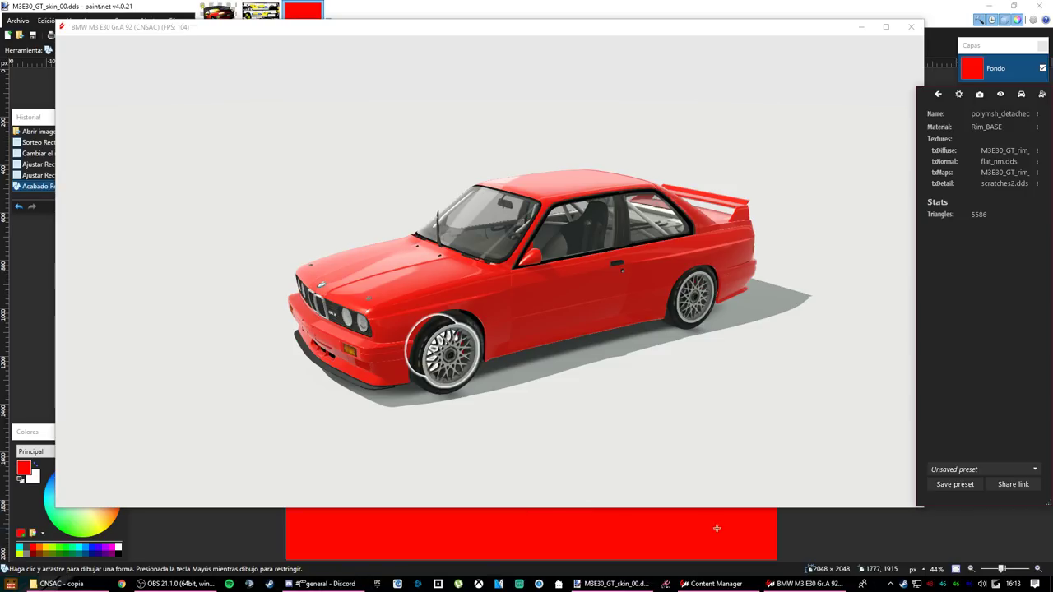
- Open the exported M3E30_GT_rim_base PNG in paint.net and cover the whole canvas with a solid blue rectangle
click(56, 583)
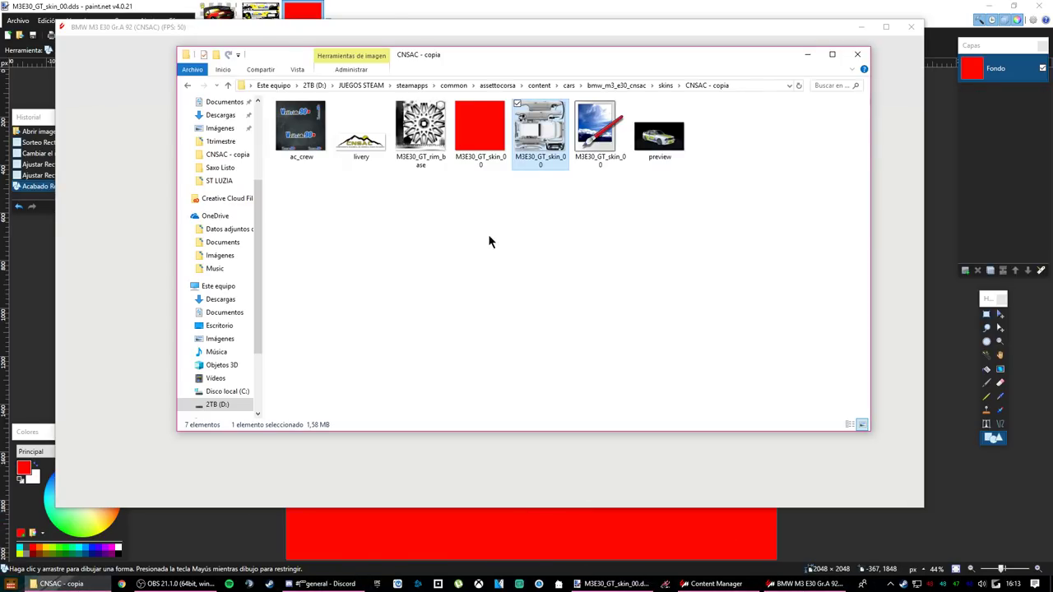
double_click(440, 165)
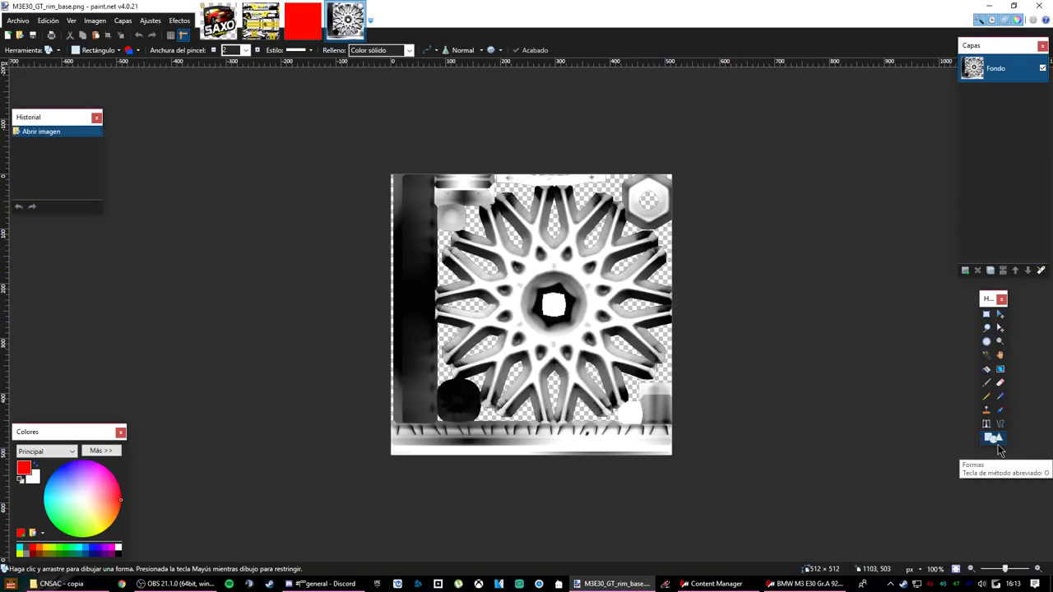
click(94, 548)
drag(336, 155, 758, 485)
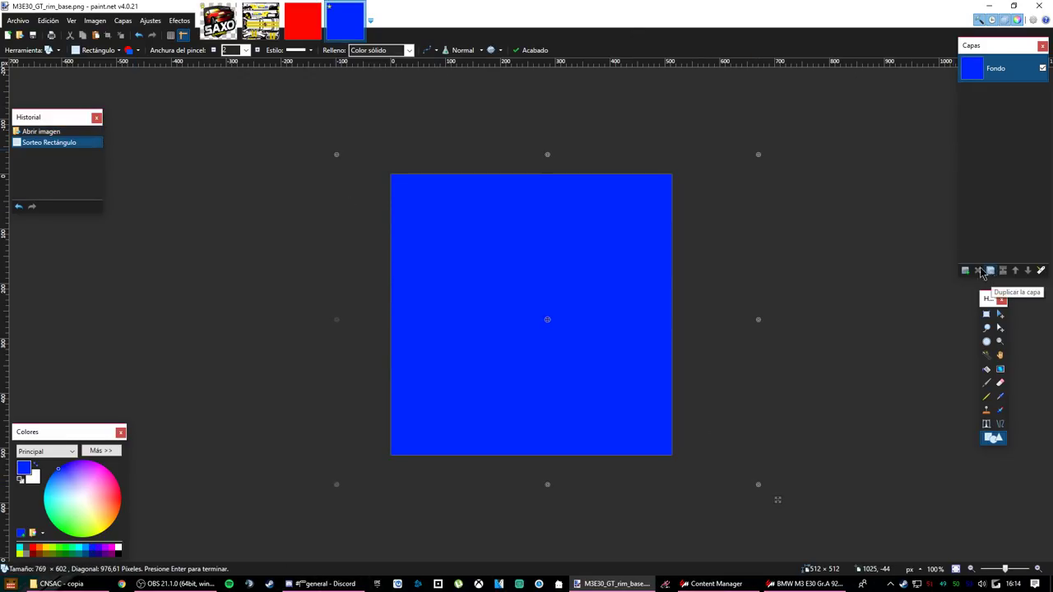
- Save the blue rim texture as M3E30_GT_rim_base in DDS format in CNSAC - copia, and check the rims in the showroom
click(18, 20)
click(50, 111)
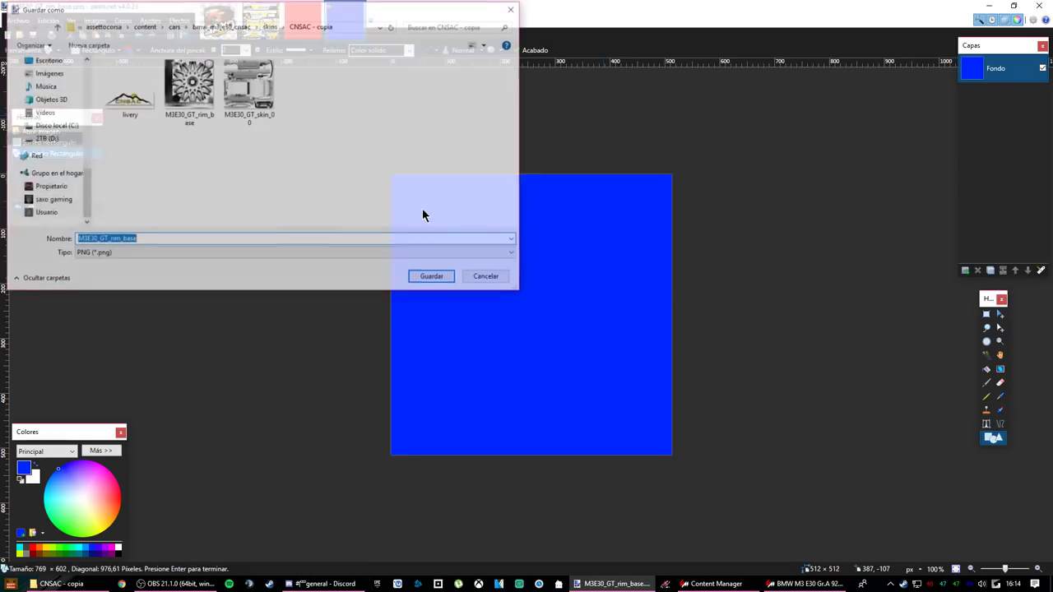
click(113, 255)
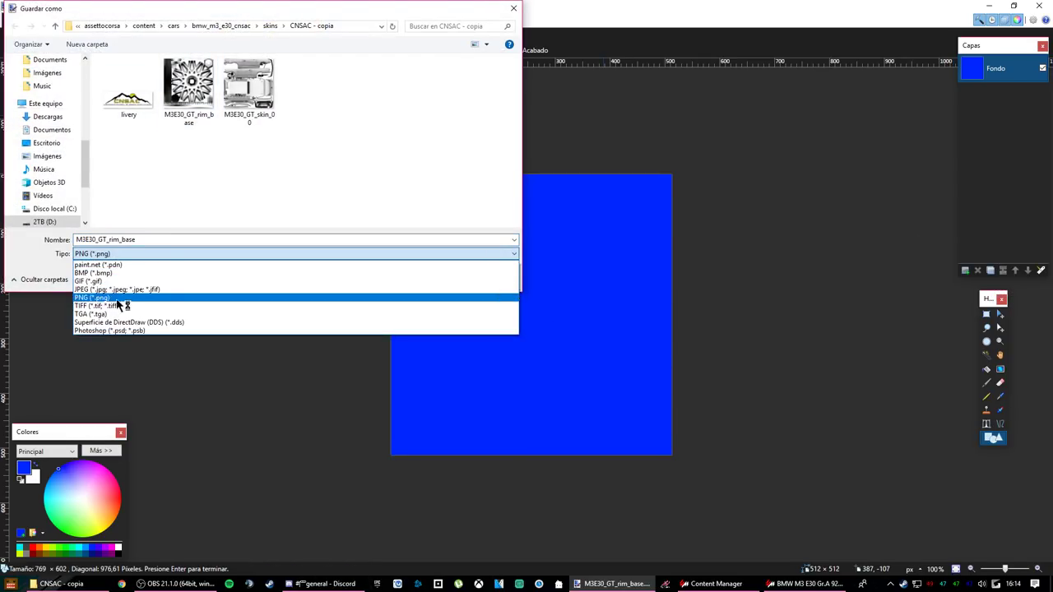
click(149, 322)
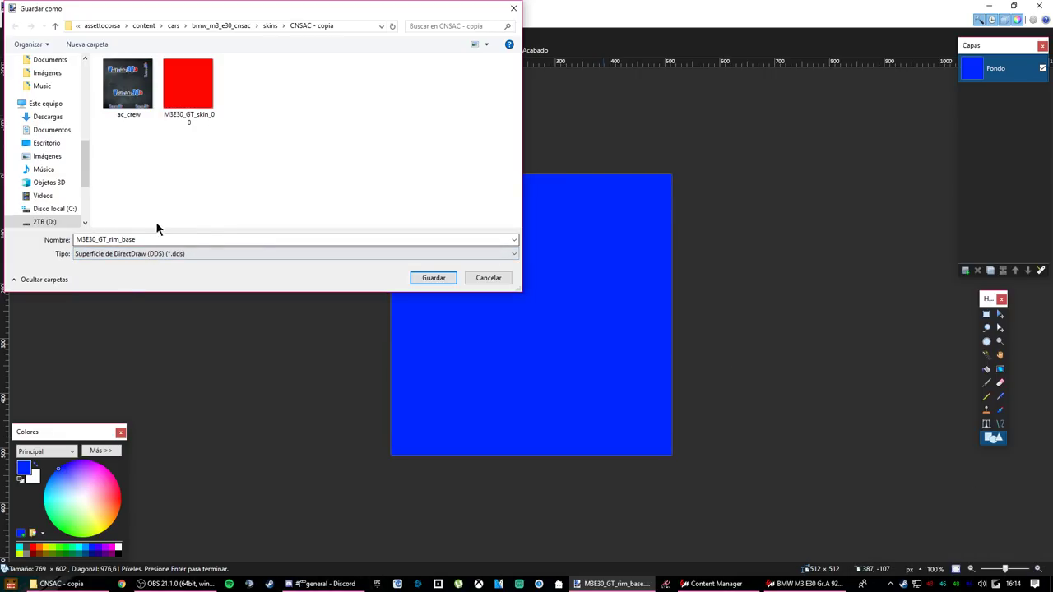
click(434, 277)
click(635, 409)
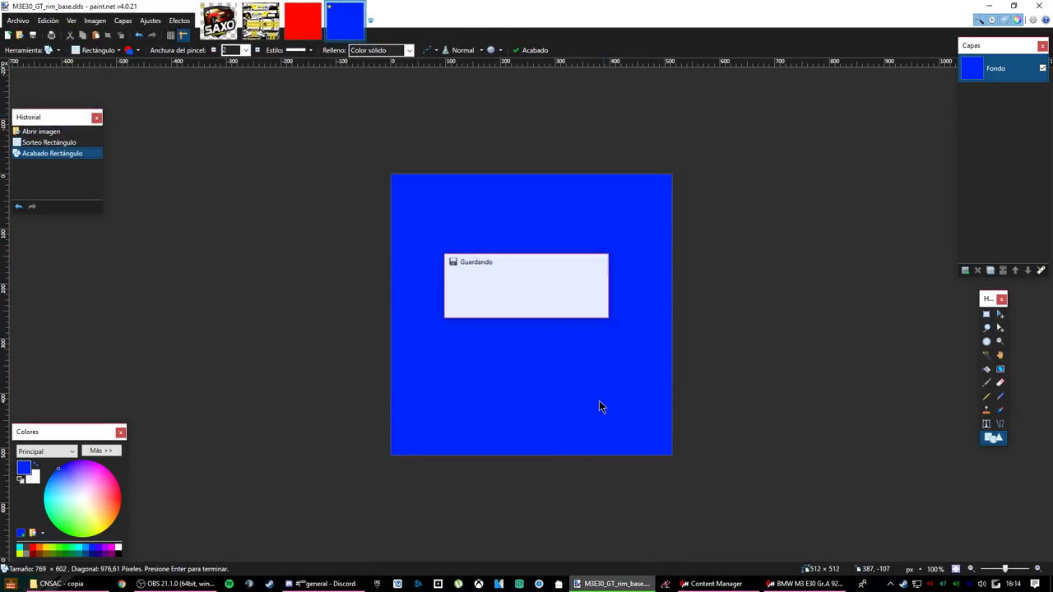
click(807, 583)
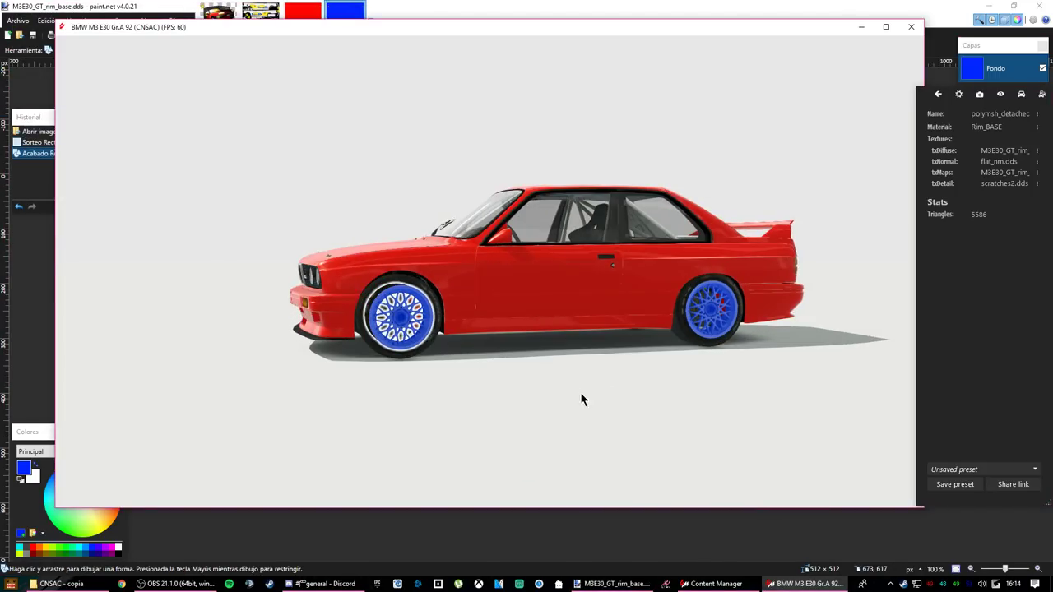